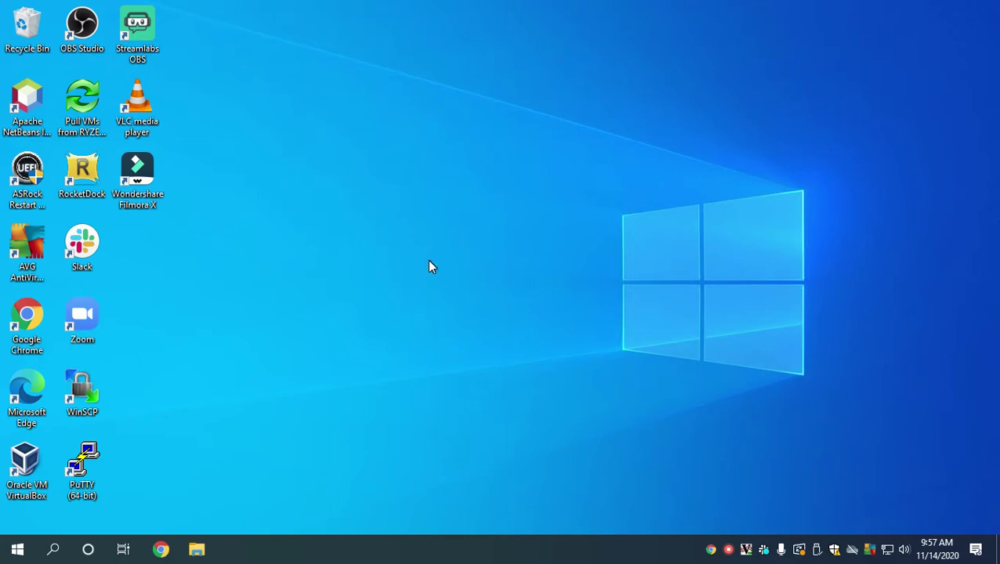
Launch OBS Studio from its desktop shortcut.
{"action": "double_click", "coordinate": [81, 32]}
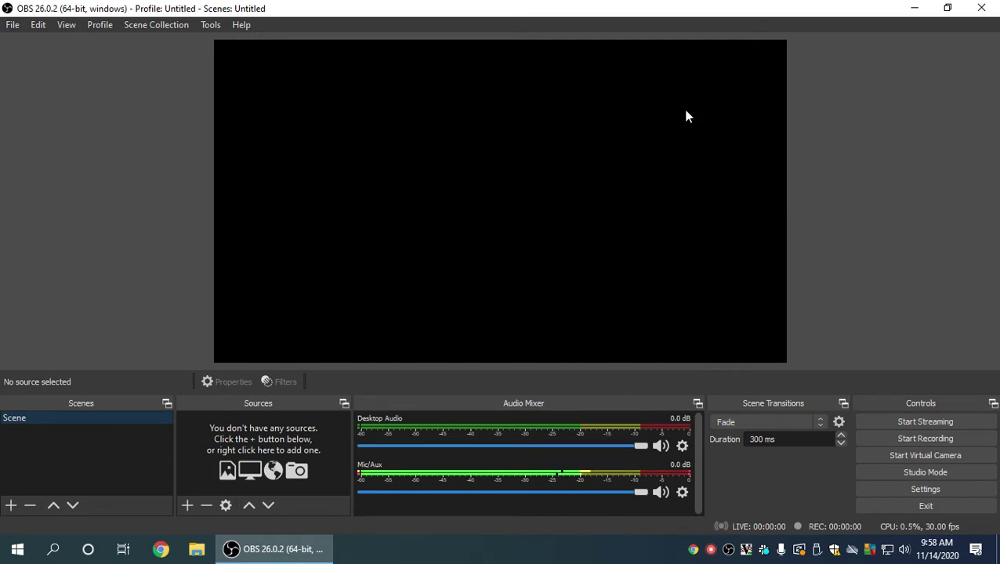
Add a Text (GDI+) source to the scene, keeping its default name.
{"action": "left_click", "coordinate": [914, 8]}
{"action": "left_click", "coordinate": [298, 545]}
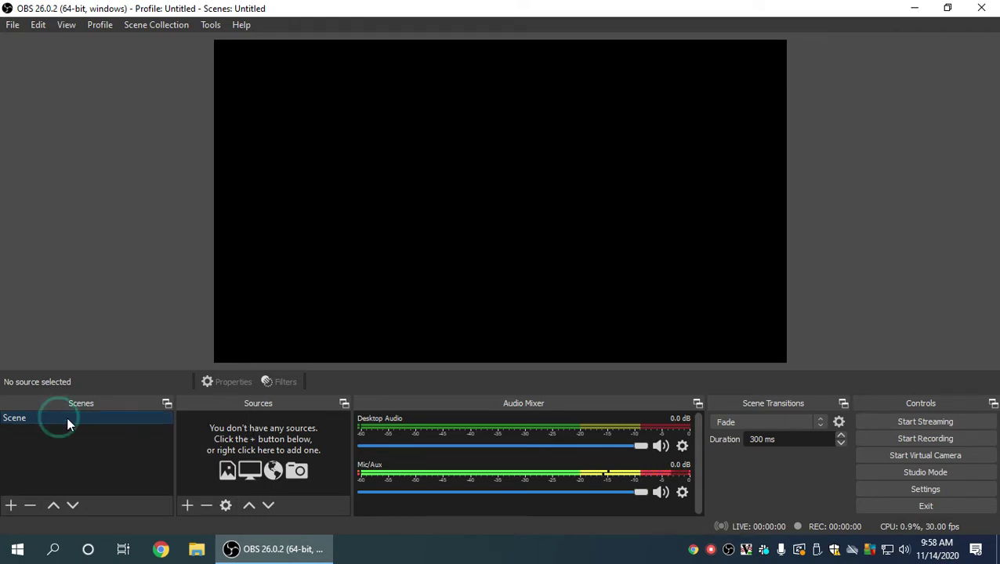
{"action": "left_click", "coordinate": [254, 406]}
{"action": "left_click", "coordinate": [188, 506]}
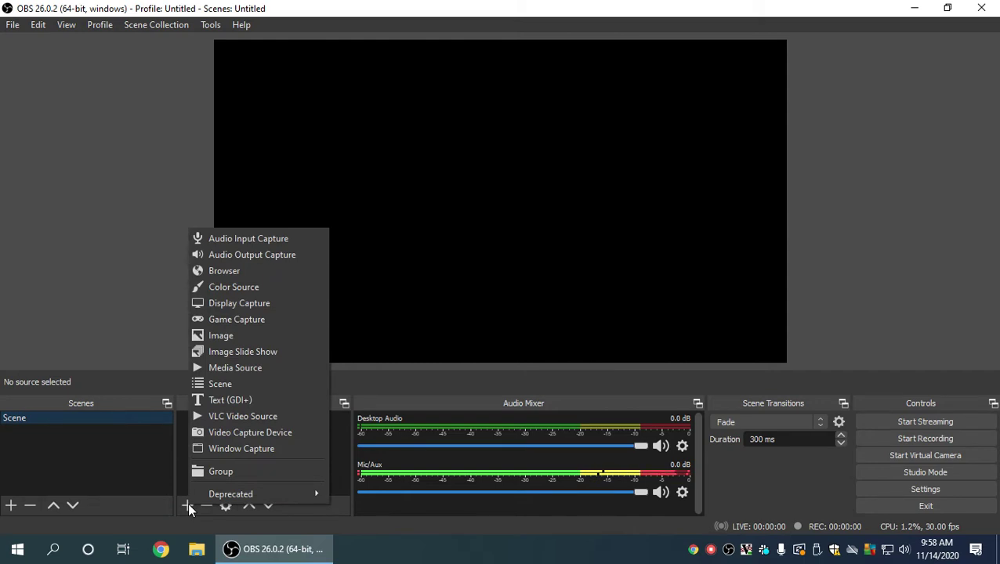
{"action": "left_click", "coordinate": [217, 399]}
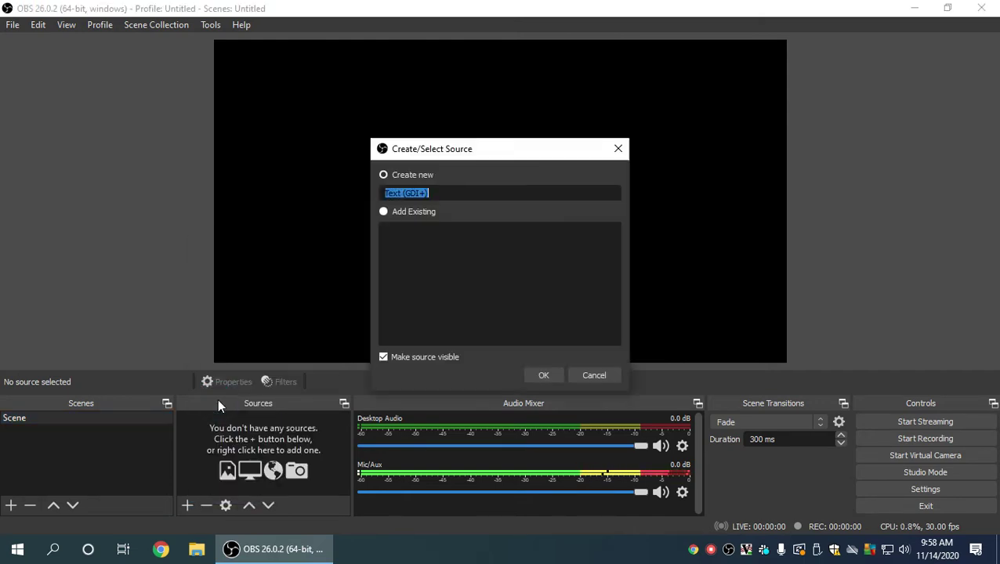
{"action": "left_click", "coordinate": [539, 376]}
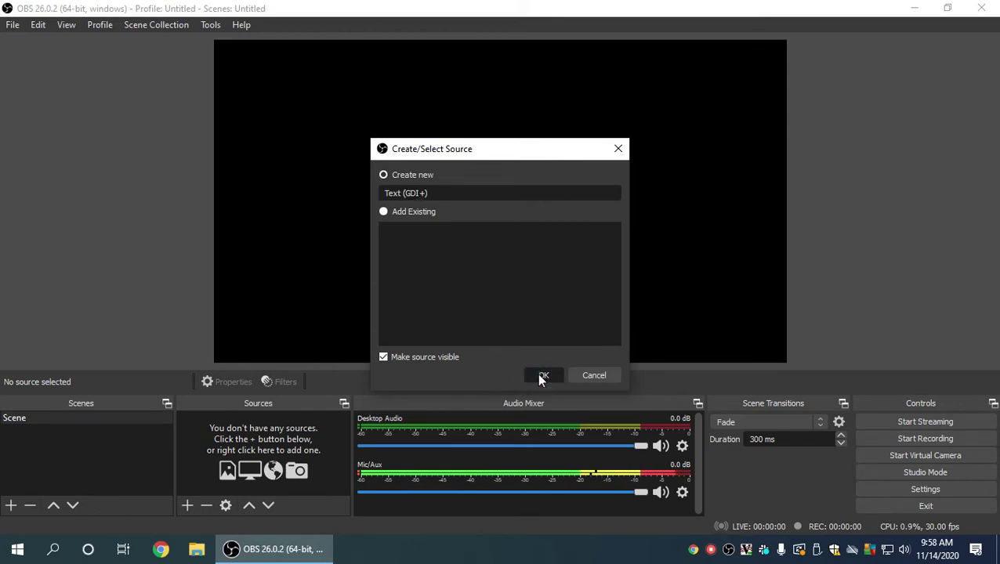
{"action": "left_click", "coordinate": [425, 194]}
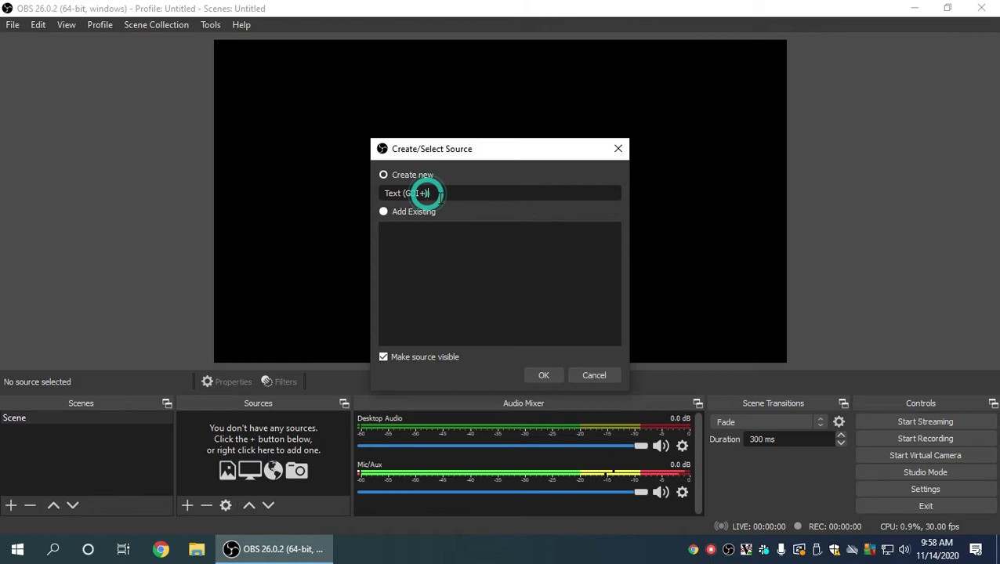
Enter the like-and-subscribe message ending 'thank you!' as the text content and apply it.
{"action": "left_click", "coordinate": [537, 376]}
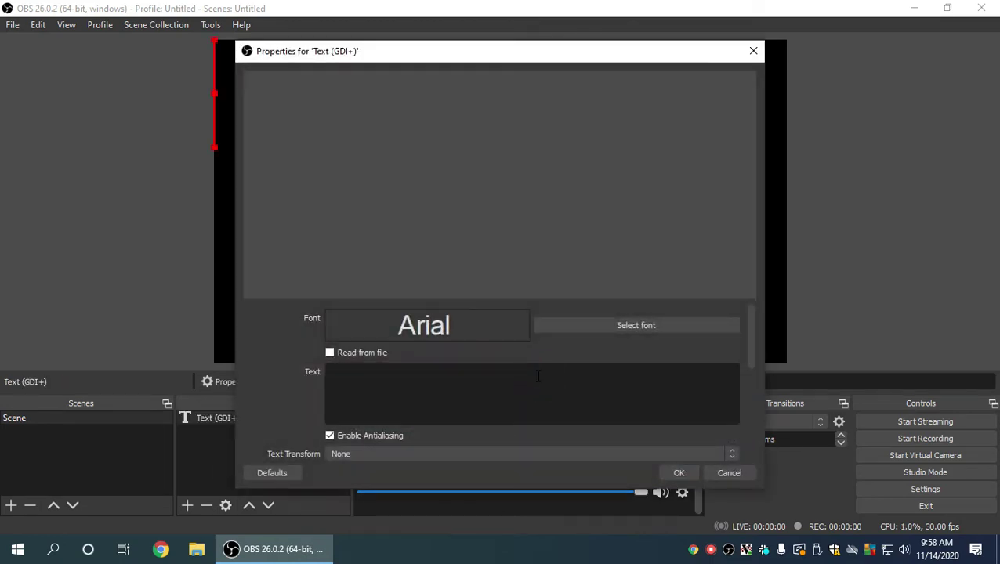
{"action": "left_click", "coordinate": [517, 373]}
{"action": "type", "text": "Please"}
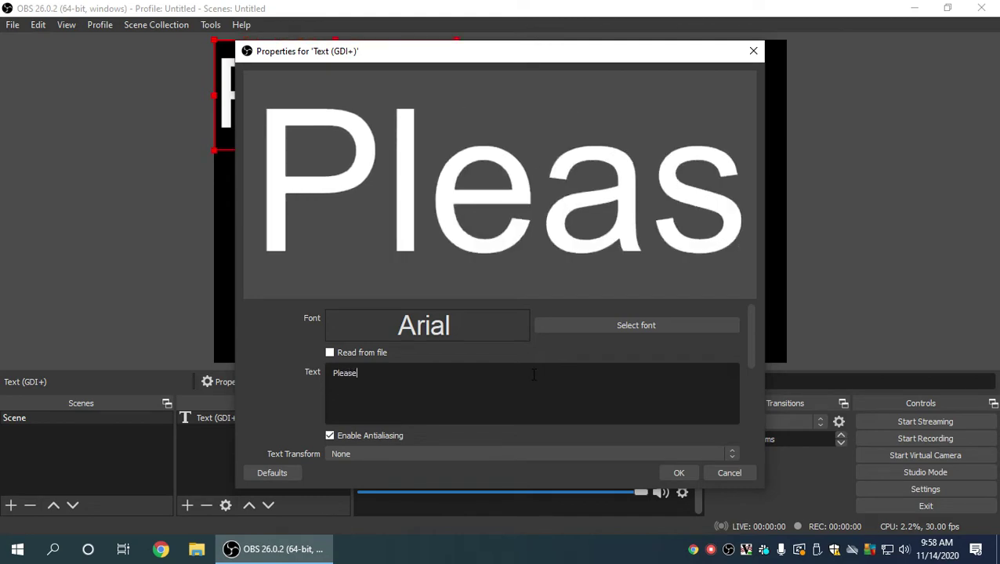
{"action": "type", "text": " susbscr"}
{"action": "key", "text": "BackSpace"}
{"action": "key", "text": "BackSpace"}
{"action": "key", "text": "BackSpace"}
{"action": "key", "text": "BackSpace"}
{"action": "key", "text": "BackSpace"}
{"action": "key", "text": "BackSpace"}
{"action": "key", "text": "BackSpace"}
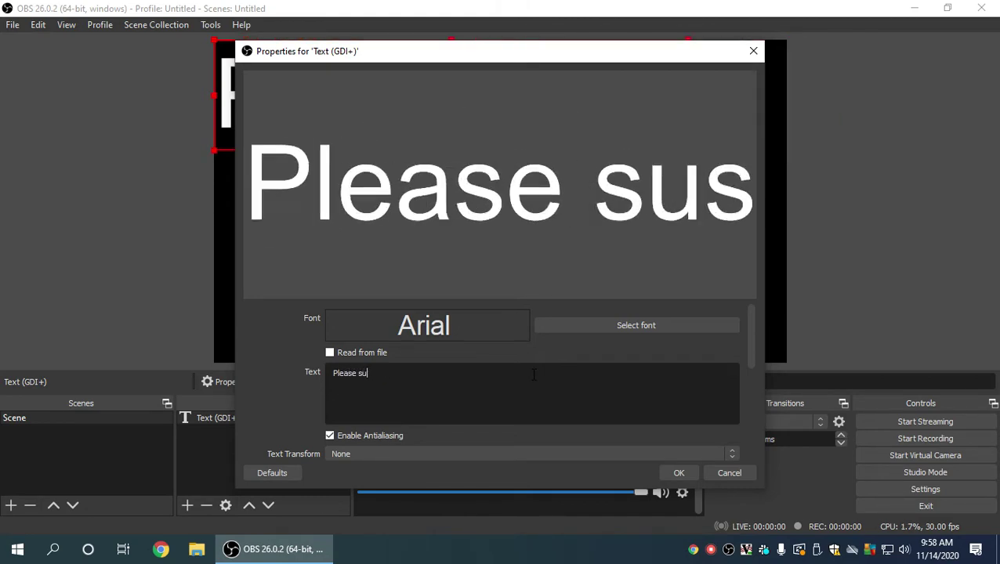
{"action": "type", "text": "like and subs"}
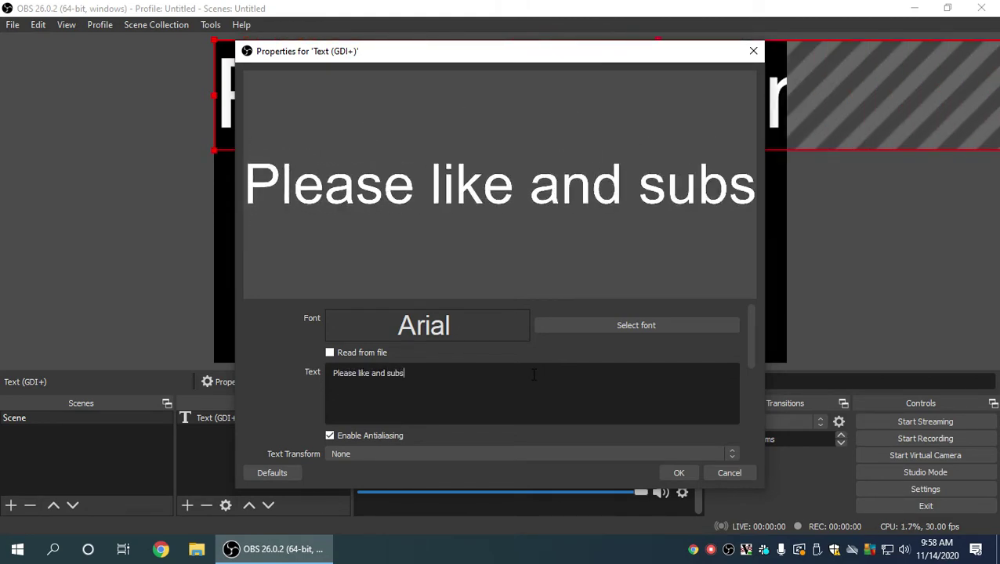
{"action": "type", "text": "cribe to the channe"}
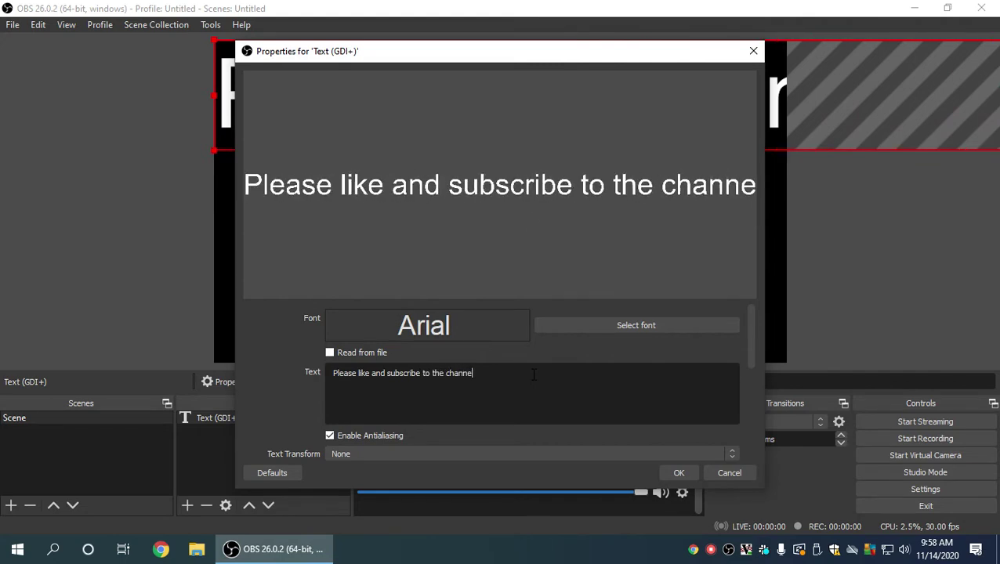
{"action": "type", "text": "l if this was "}
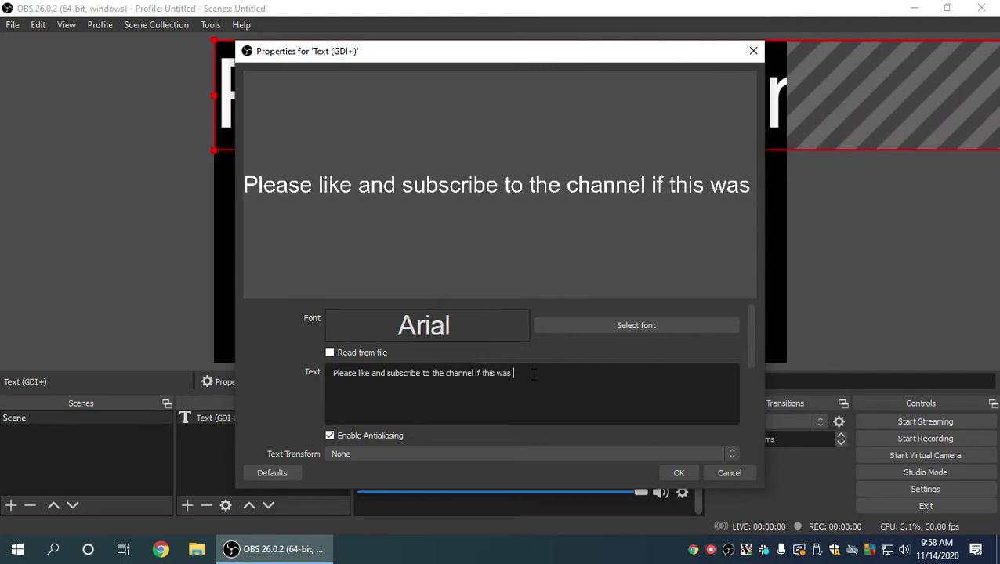
{"action": "type", "text": "helpful, don't f"}
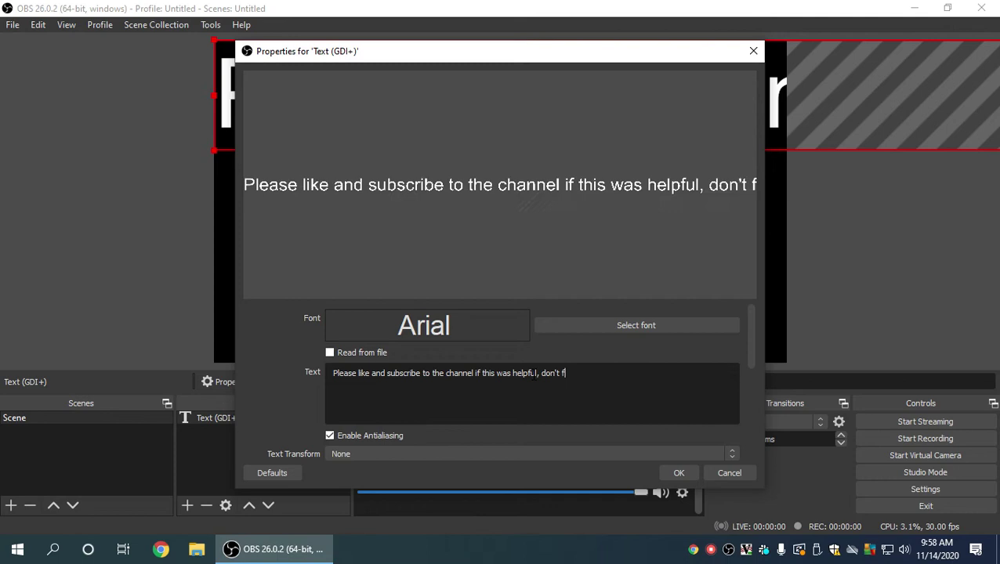
{"action": "type", "text": "orget to comment"}
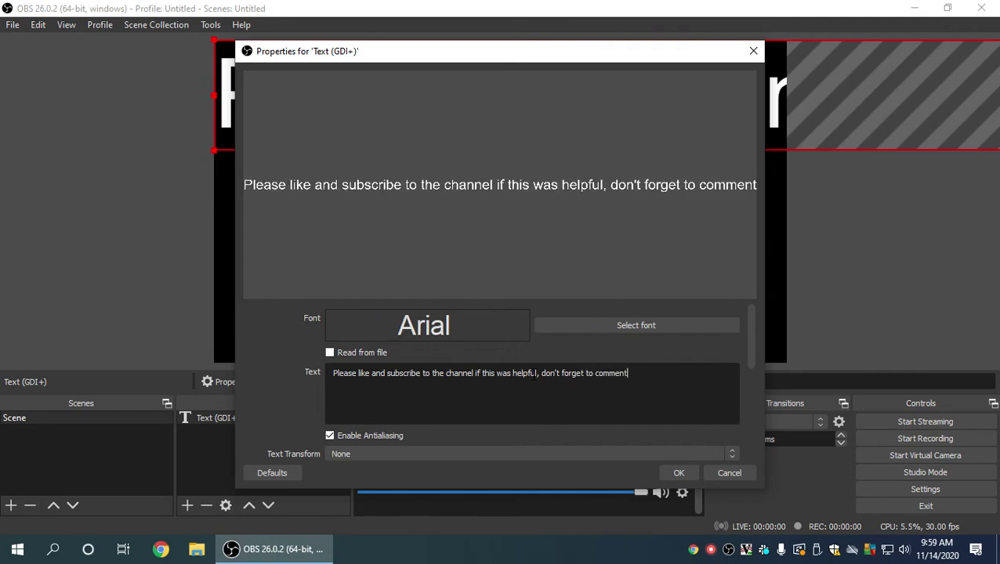
{"action": "type", "text": " if you "}
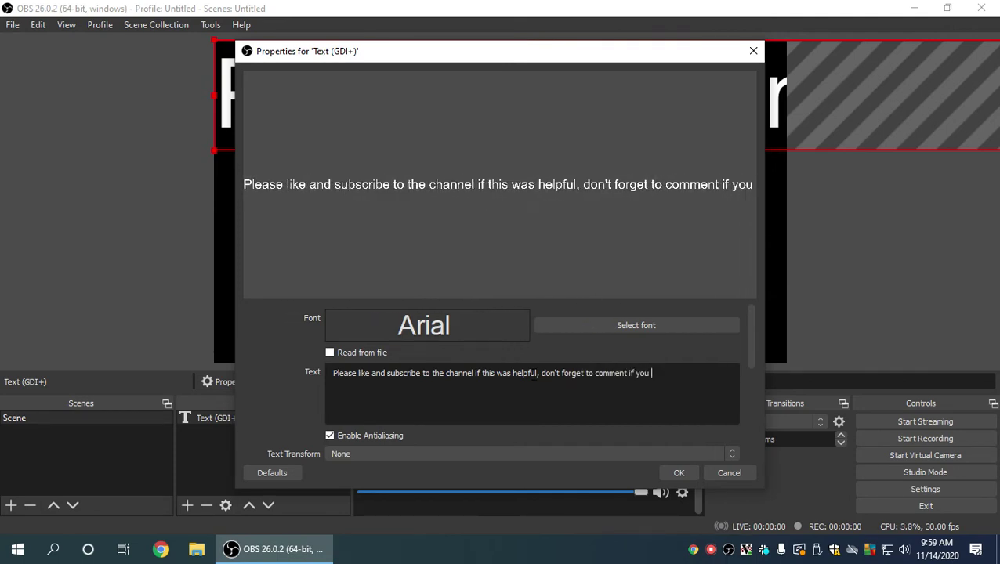
{"action": "type", "text": "have any quest"}
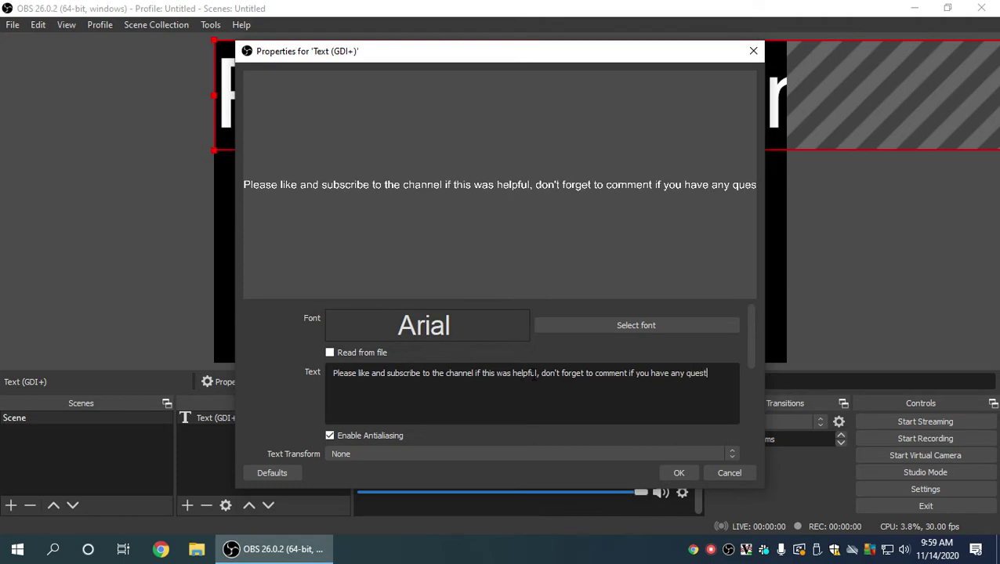
{"action": "type", "text": "ions, thank you!"}
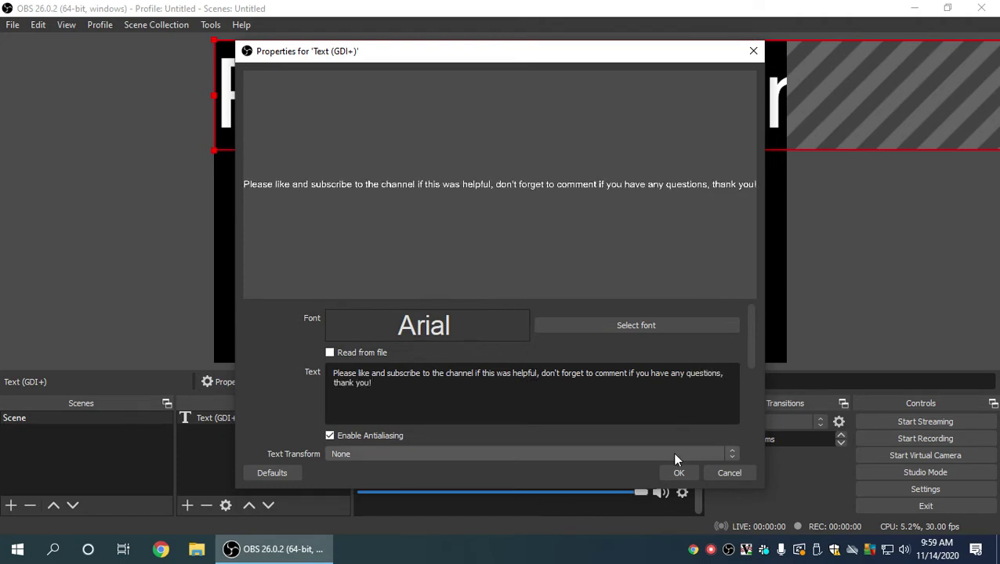
{"action": "left_click", "coordinate": [680, 473]}
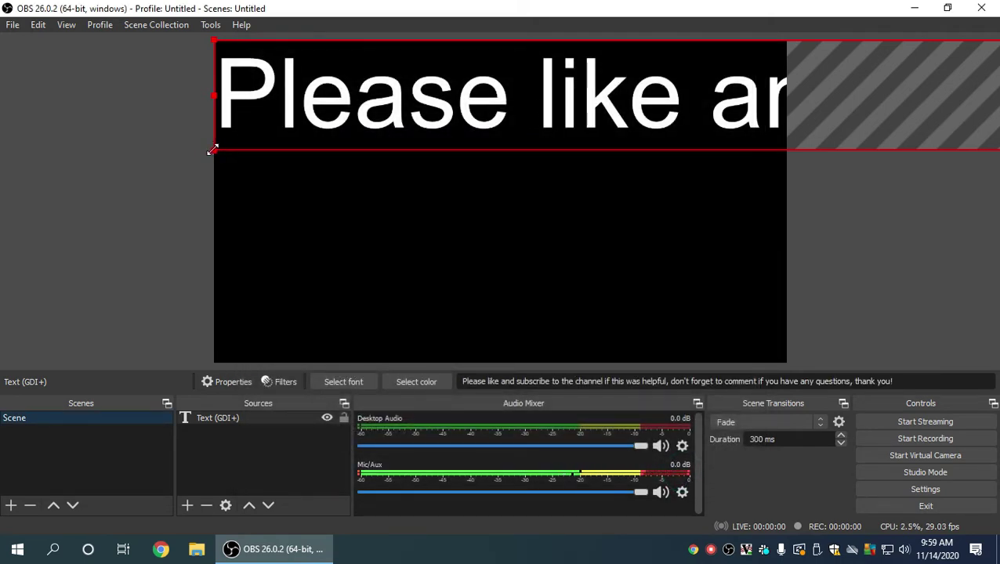
Drag the message across the preview and settle it near the canvas bottom.
{"action": "left_click_drag", "start_coordinate": [218, 143], "coordinate": [250, 114]}
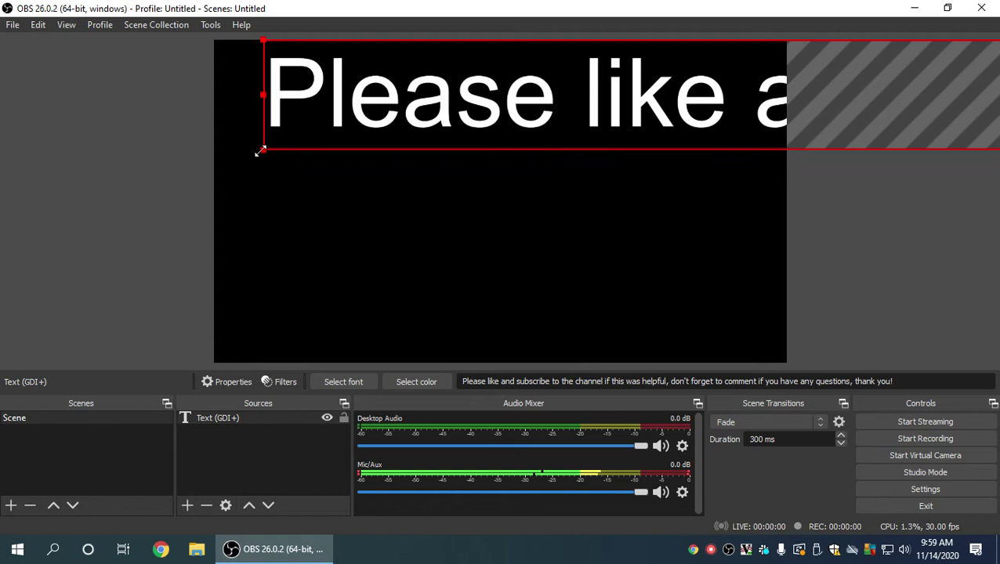
{"action": "left_click_drag", "start_coordinate": [259, 150], "coordinate": [560, 121]}
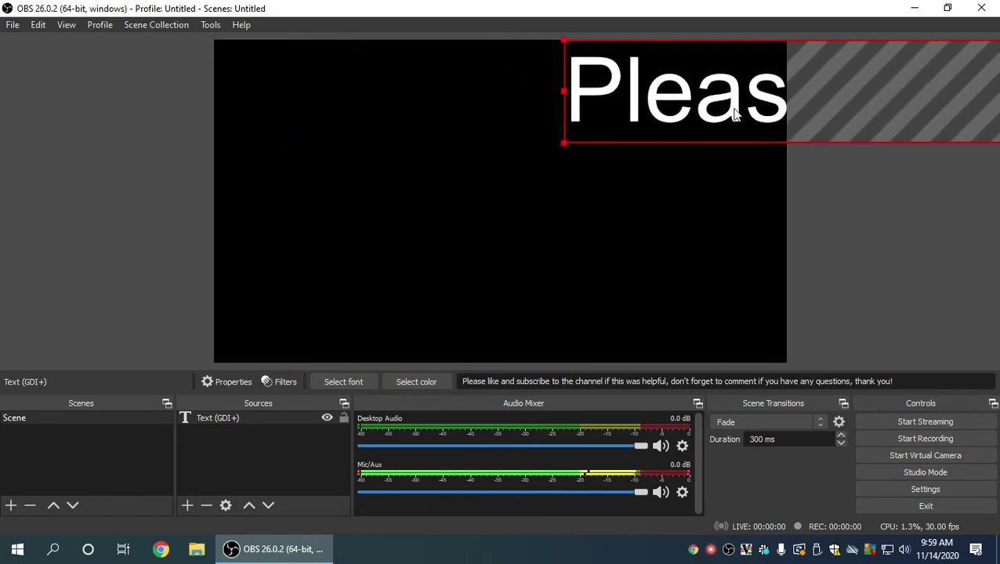
{"action": "left_click_drag", "start_coordinate": [727, 108], "coordinate": [476, 218]}
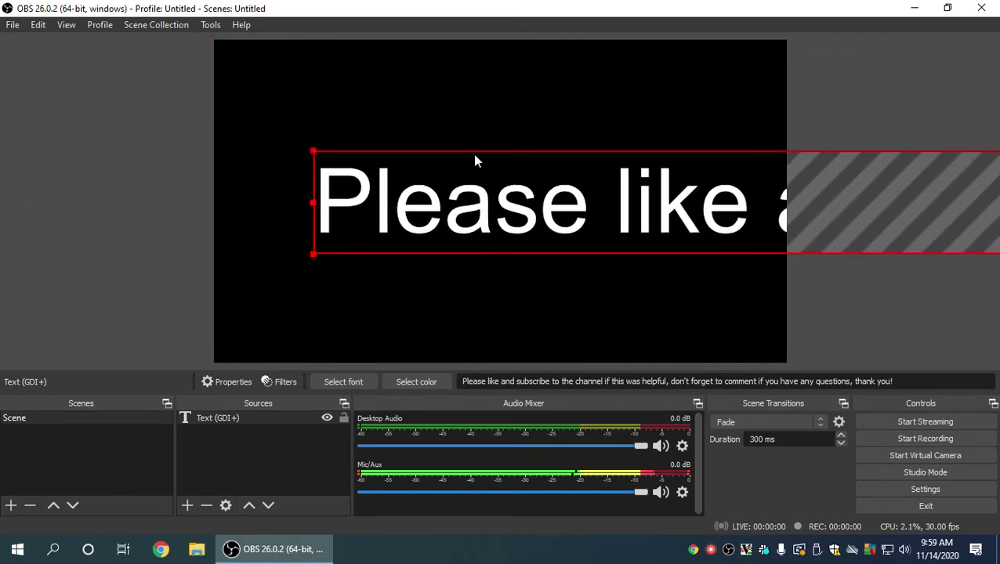
{"action": "left_click_drag", "start_coordinate": [312, 148], "coordinate": [305, 316]}
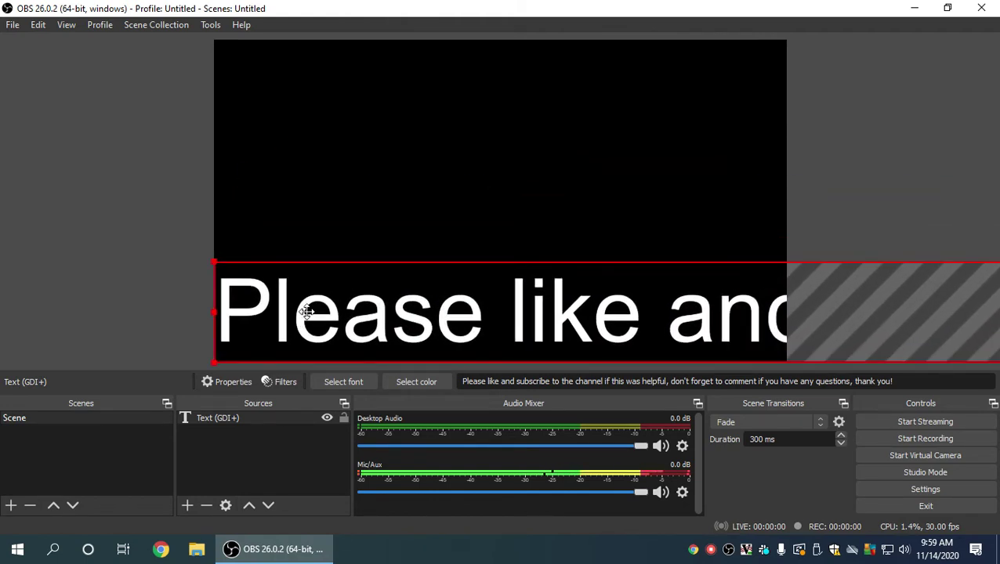
Shrink the text source's Arial font to size 18.
{"action": "double_click", "coordinate": [240, 415]}
{"action": "scroll", "coordinate": [392, 321], "scroll_direction": "down", "scroll_amount": 1}
{"action": "scroll", "coordinate": [427, 325], "scroll_direction": "up", "scroll_amount": 1}
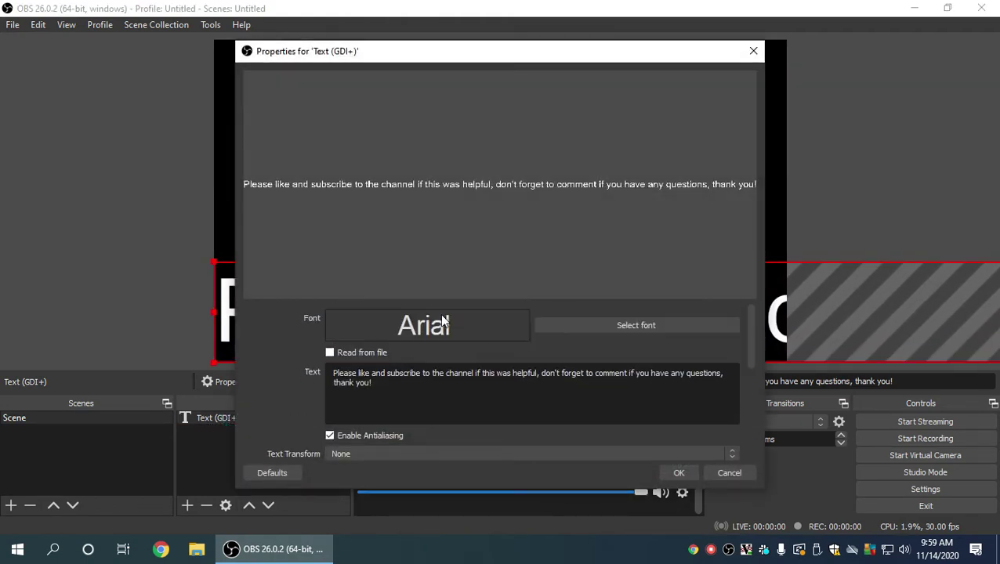
{"action": "left_click", "coordinate": [607, 326]}
{"action": "left_click", "coordinate": [641, 232]}
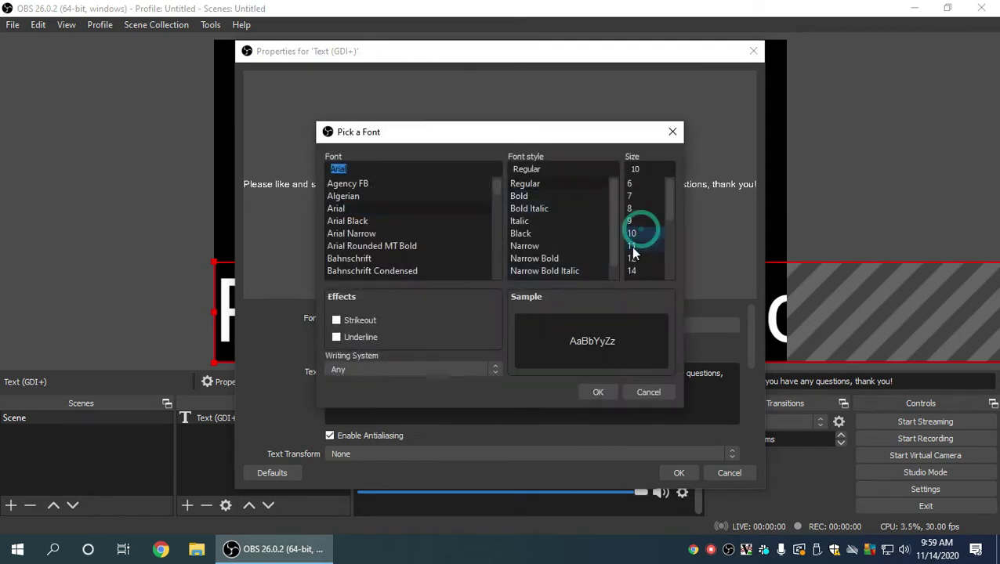
{"action": "left_click", "coordinate": [636, 269]}
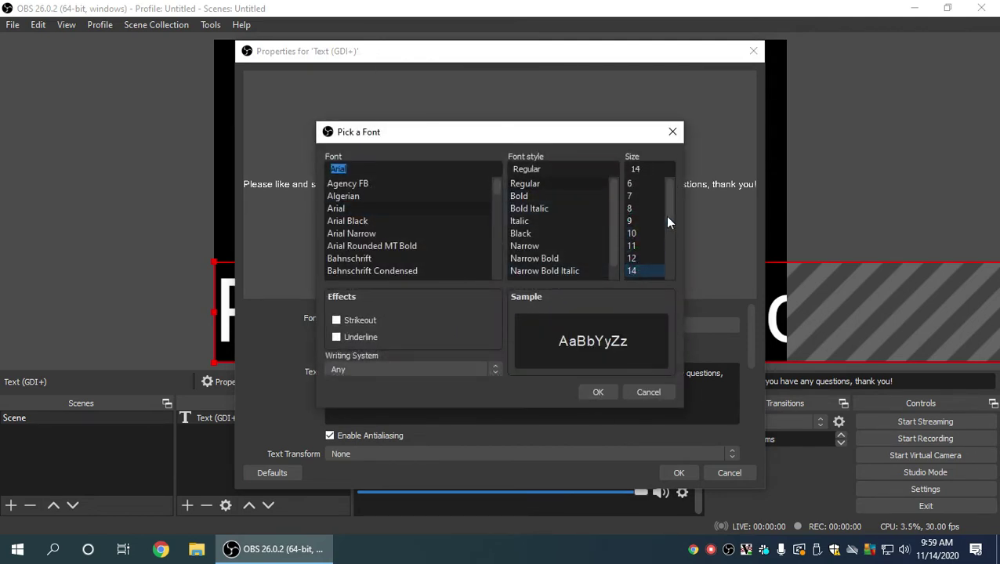
{"action": "left_click_drag", "start_coordinate": [665, 216], "coordinate": [667, 223]}
{"action": "left_click", "coordinate": [633, 272]}
{"action": "left_click", "coordinate": [586, 394]}
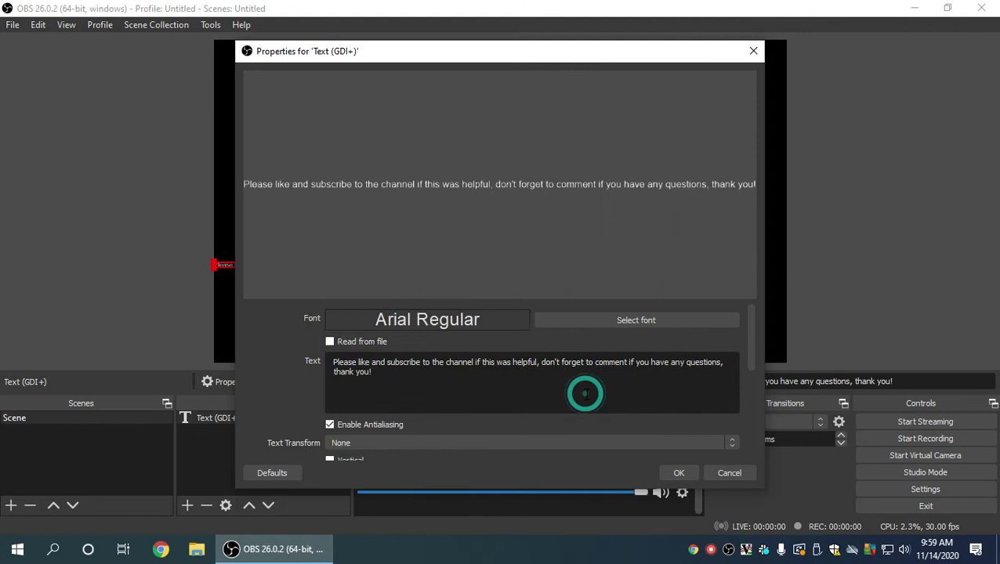
{"action": "left_click", "coordinate": [681, 473]}
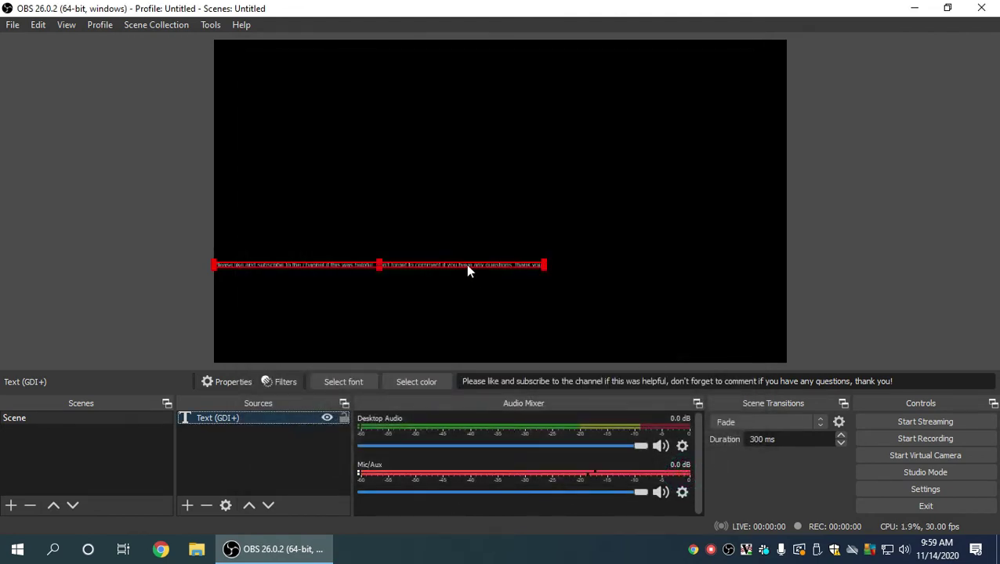
Change the font size to 48 and drag the line to the canvas bottom edge.
{"action": "double_click", "coordinate": [278, 417]}
{"action": "left_click", "coordinate": [598, 323]}
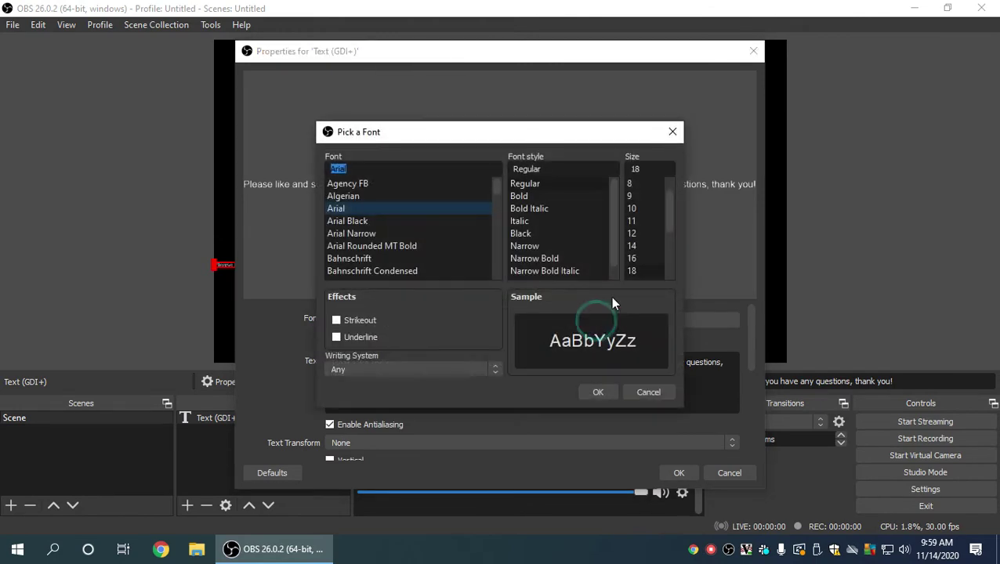
{"action": "left_click", "coordinate": [672, 215]}
{"action": "left_click_drag", "start_coordinate": [674, 233], "coordinate": [640, 274]}
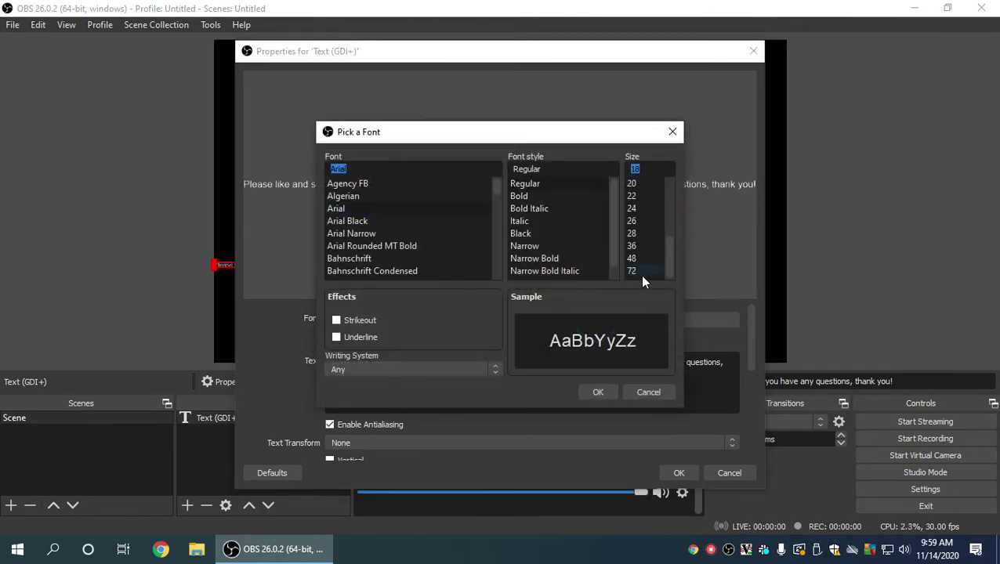
{"action": "left_click", "coordinate": [636, 258]}
{"action": "left_click", "coordinate": [599, 392]}
{"action": "left_click", "coordinate": [679, 473]}
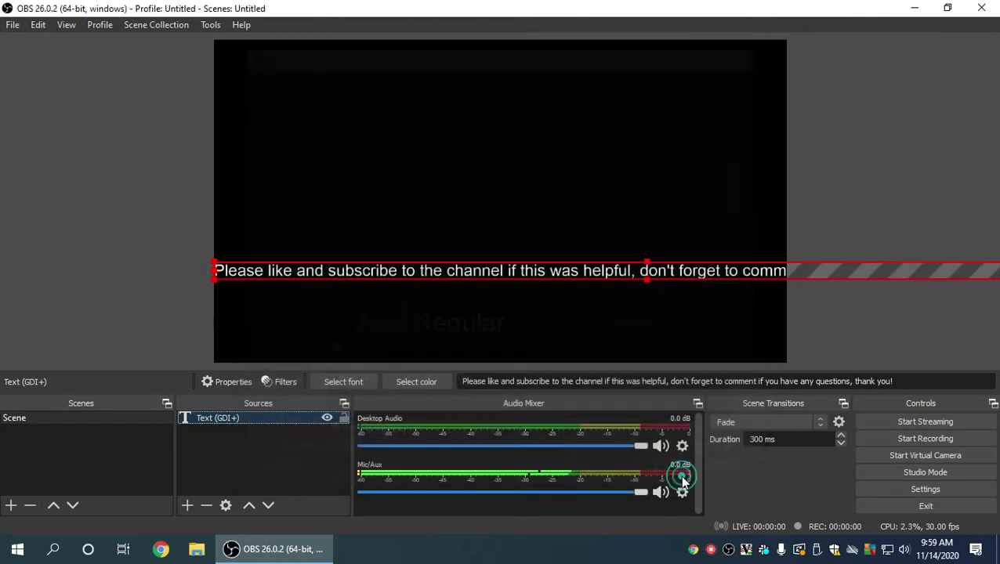
{"action": "left_click_drag", "start_coordinate": [533, 272], "coordinate": [538, 351]}
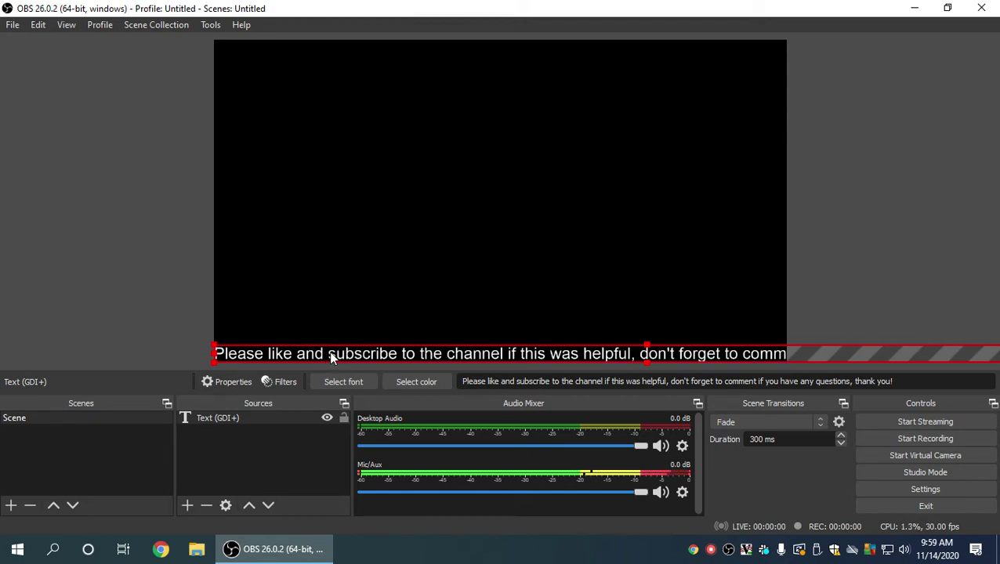
Select Text (GDI+) in Sources and bring up its context menu.
{"action": "left_click", "coordinate": [214, 418]}
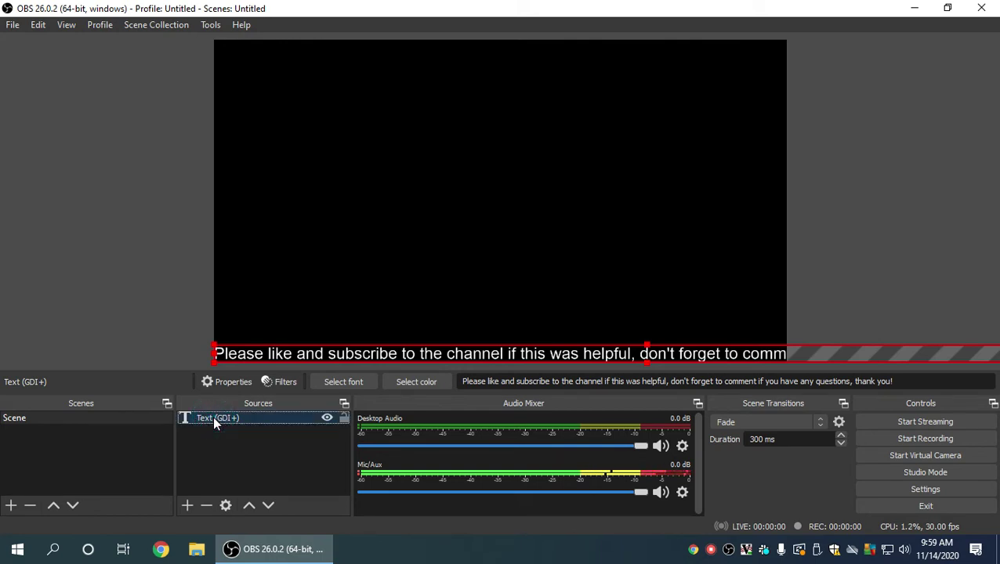
{"action": "right_click", "coordinate": [214, 424]}
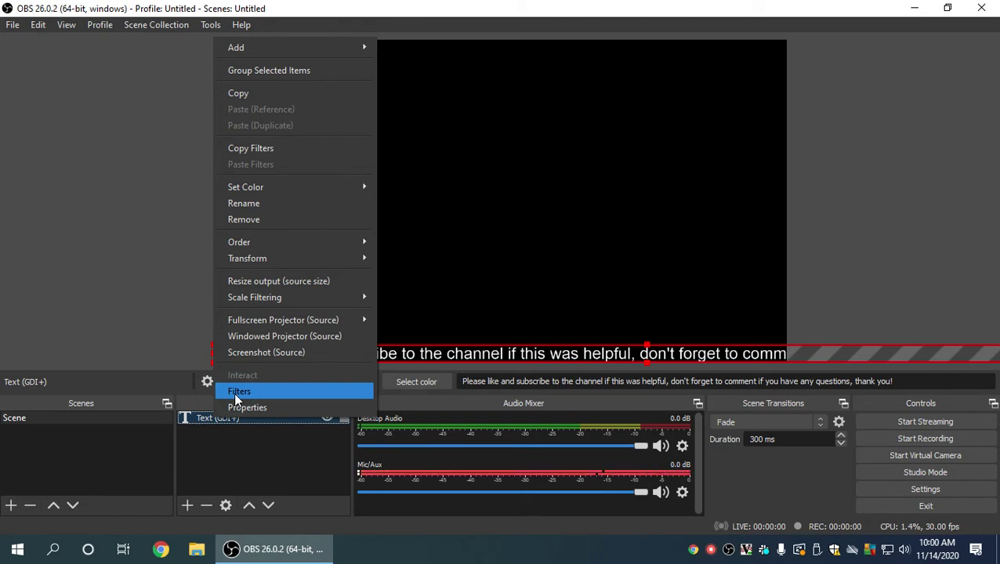
Add a Scroll filter to the text with horizontal speed 105.
{"action": "left_click", "coordinate": [235, 396]}
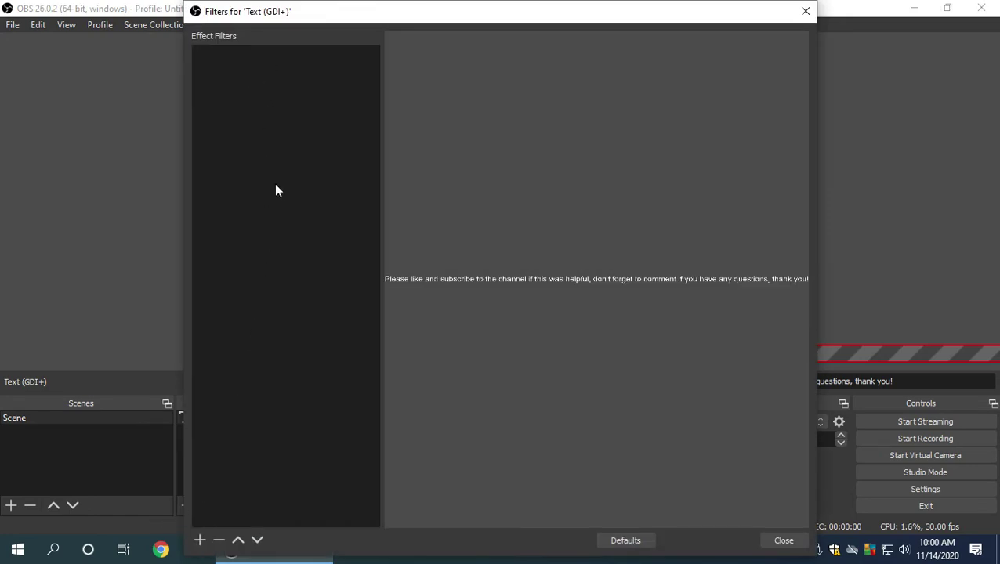
{"action": "left_click", "coordinate": [200, 541]}
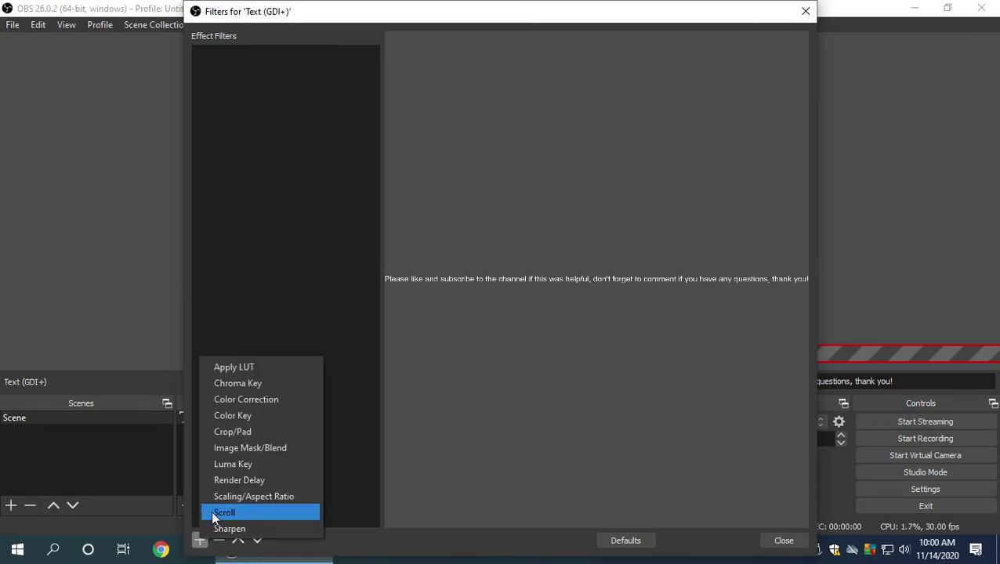
{"action": "left_click", "coordinate": [224, 512]}
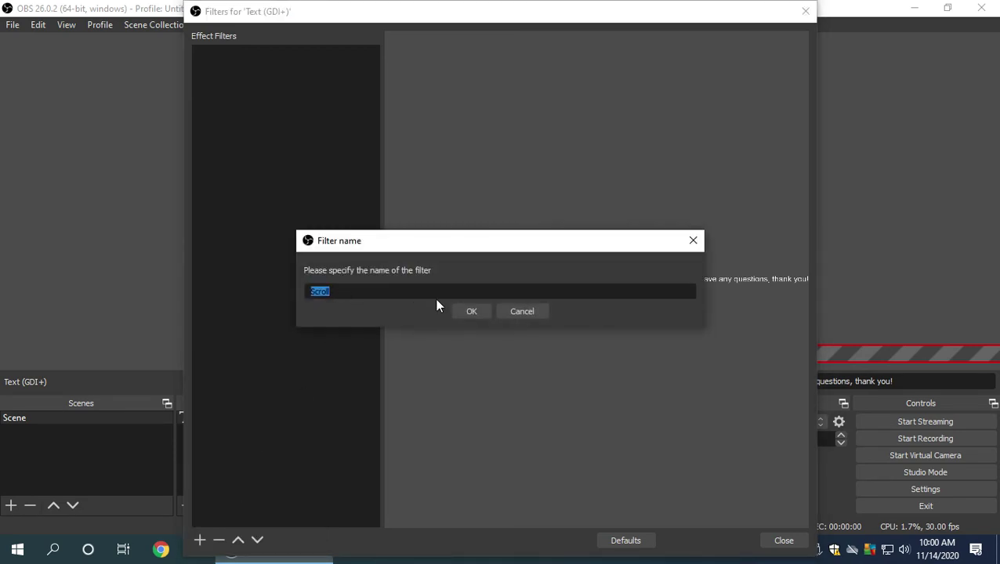
{"action": "left_click", "coordinate": [464, 312]}
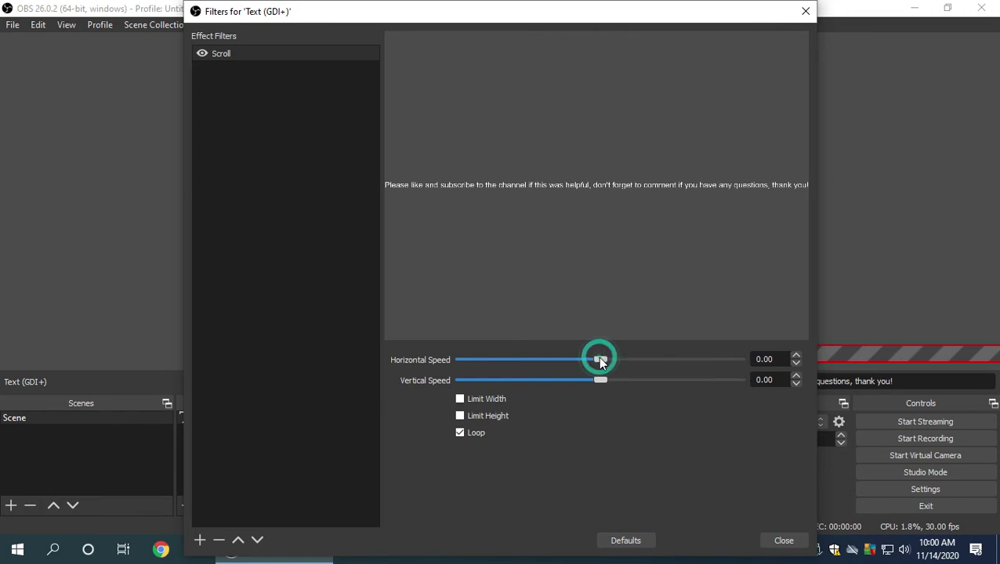
{"action": "left_click_drag", "start_coordinate": [601, 362], "coordinate": [630, 362]}
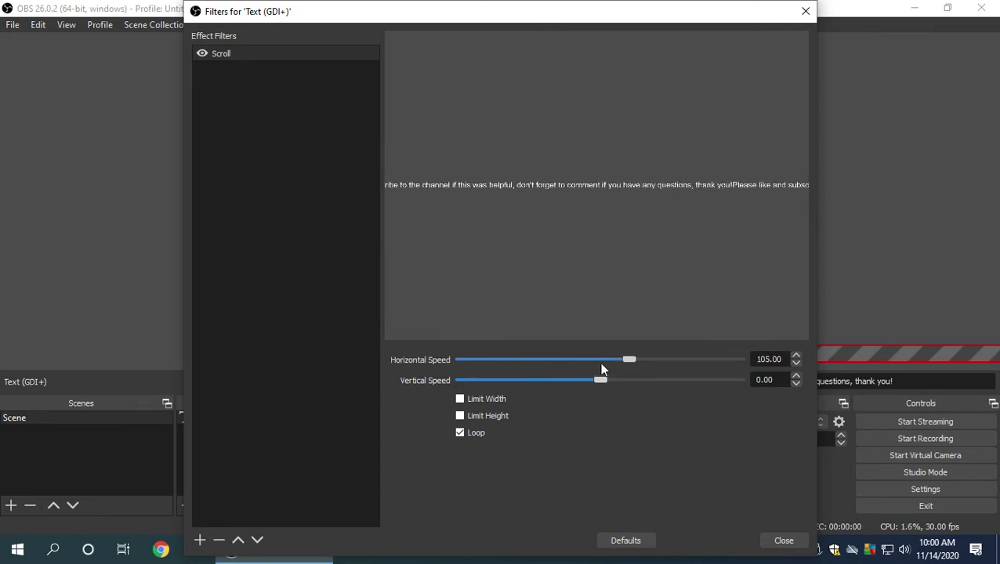
{"action": "left_click", "coordinate": [783, 540]}
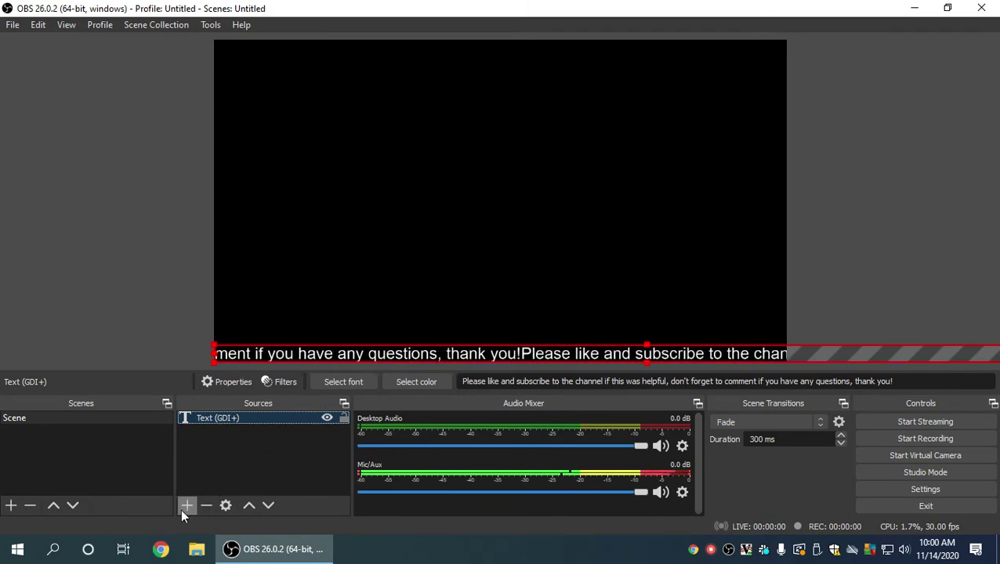
Add a Video Capture Device webcam source and stretch it across the whole canvas.
{"action": "left_click", "coordinate": [181, 511]}
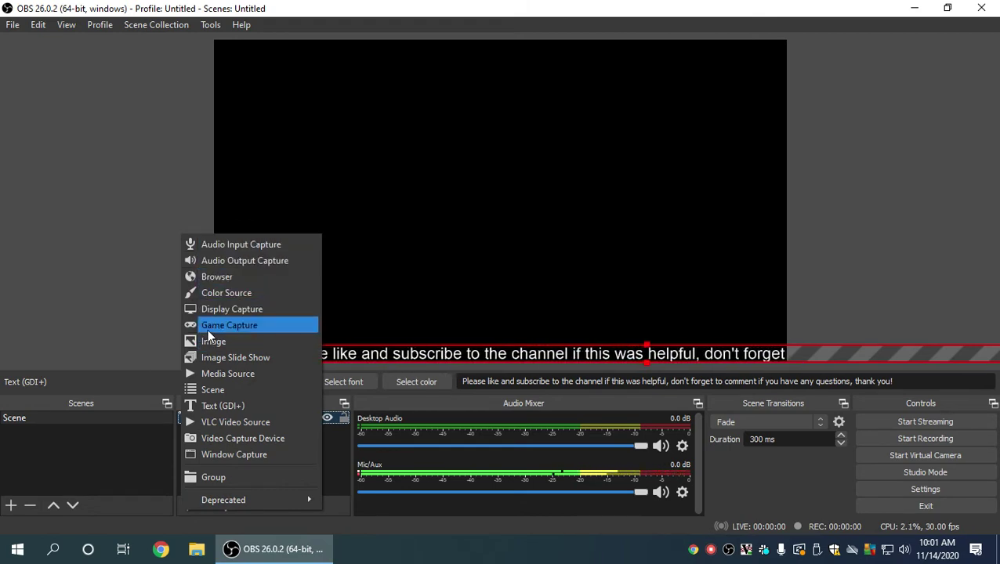
{"action": "left_click", "coordinate": [220, 440]}
{"action": "left_click", "coordinate": [546, 374]}
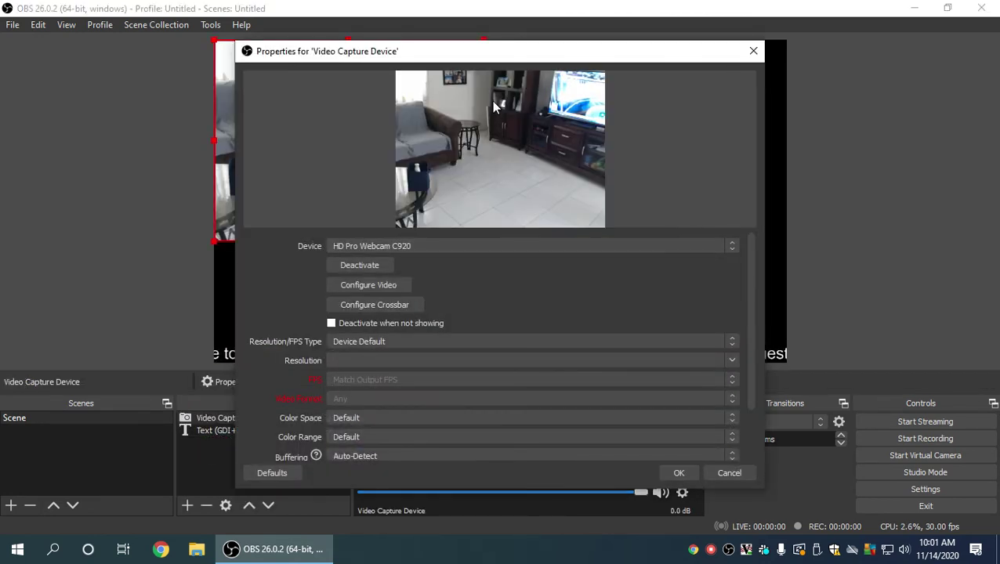
{"action": "left_click", "coordinate": [675, 475]}
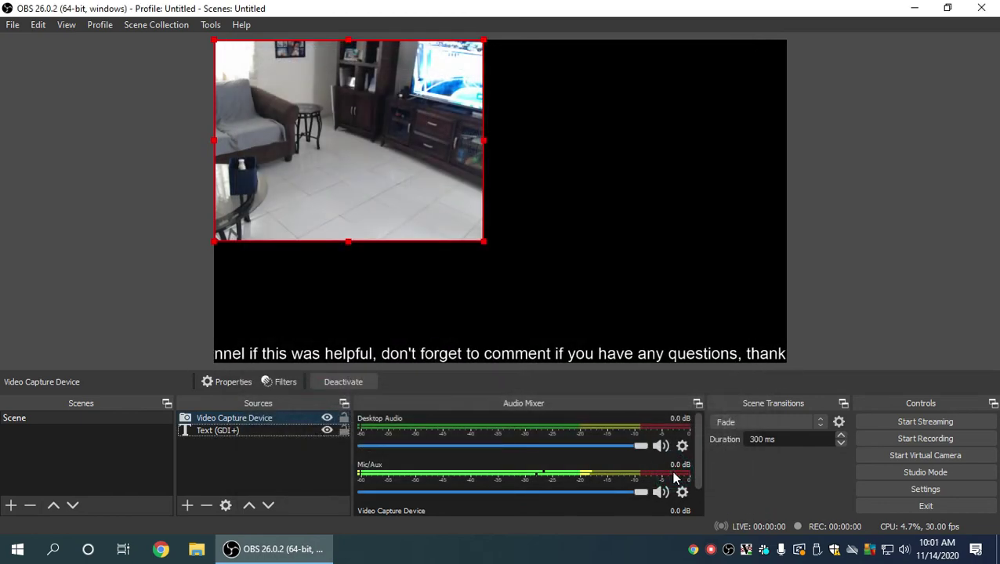
{"action": "left_click_drag", "start_coordinate": [486, 240], "coordinate": [789, 205]}
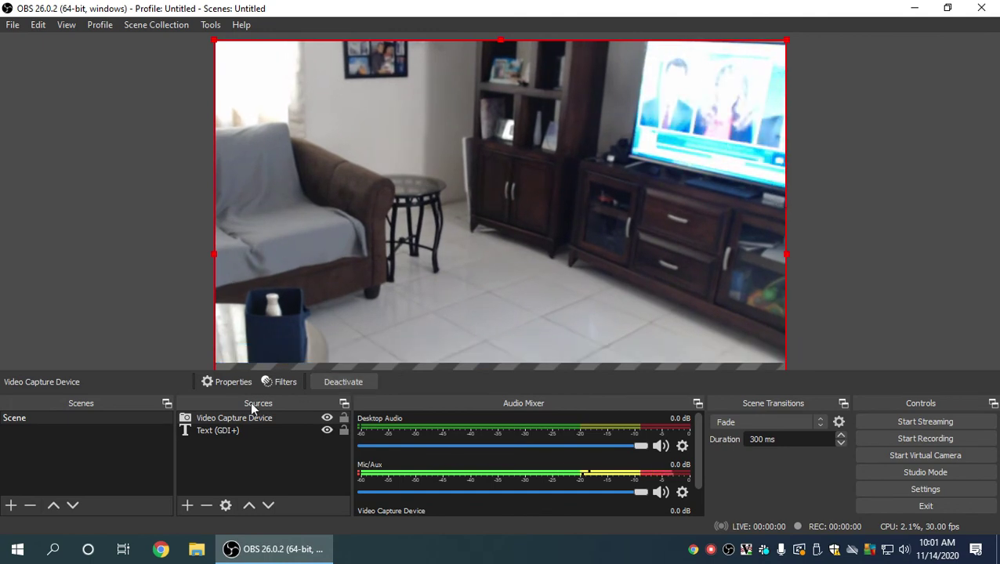
Move Text (GDI+) above Video Capture Device and set its colour to black (#000000).
{"action": "left_click", "coordinate": [223, 430]}
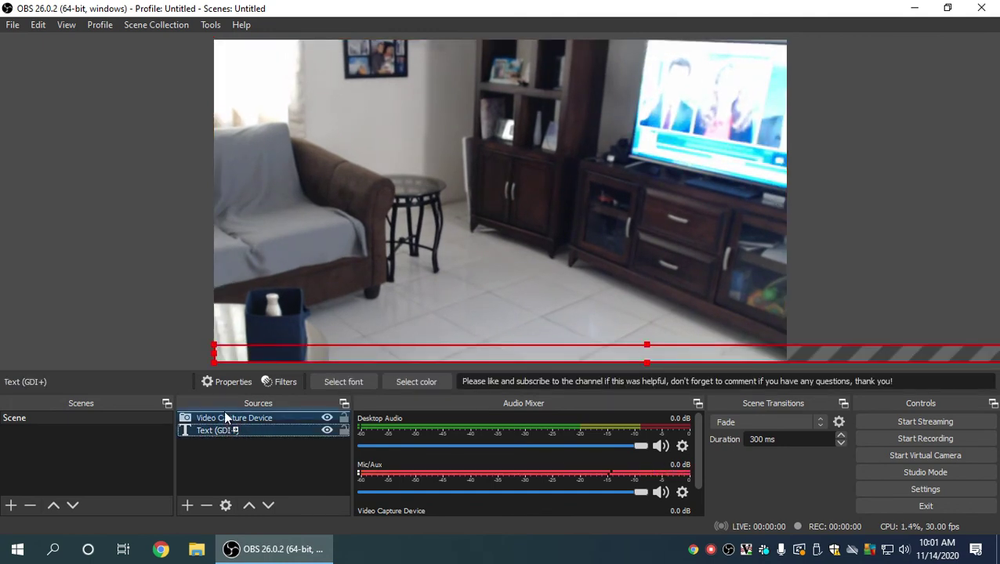
{"action": "left_click_drag", "start_coordinate": [225, 412], "coordinate": [224, 412]}
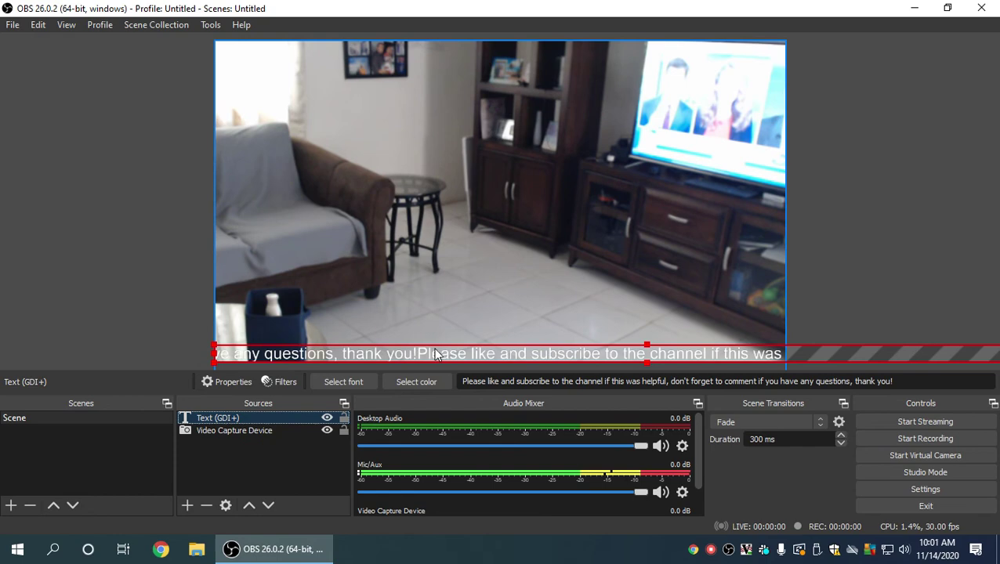
{"action": "double_click", "coordinate": [213, 417]}
{"action": "scroll", "coordinate": [533, 363], "scroll_direction": "down", "scroll_amount": 3}
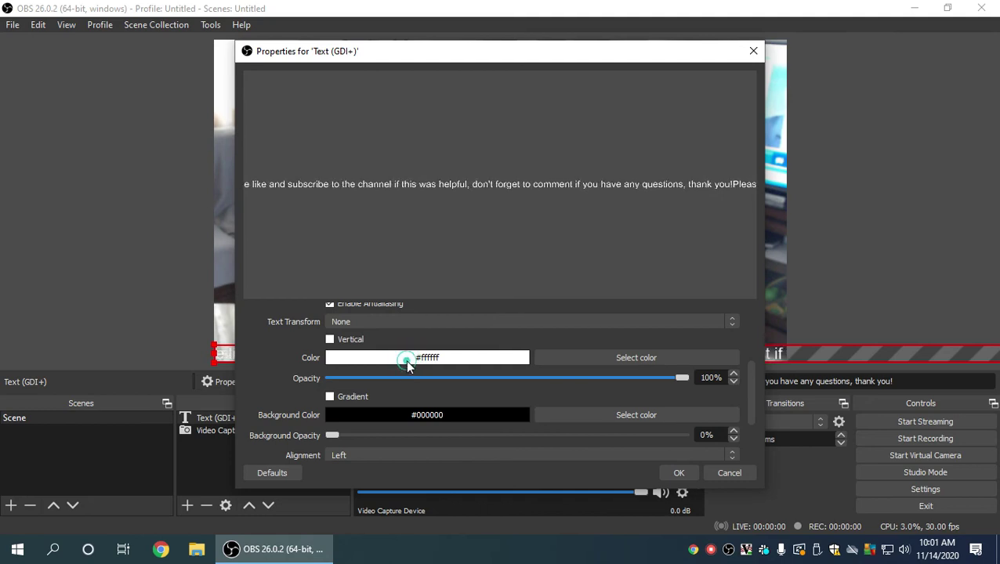
{"action": "left_click", "coordinate": [595, 355]}
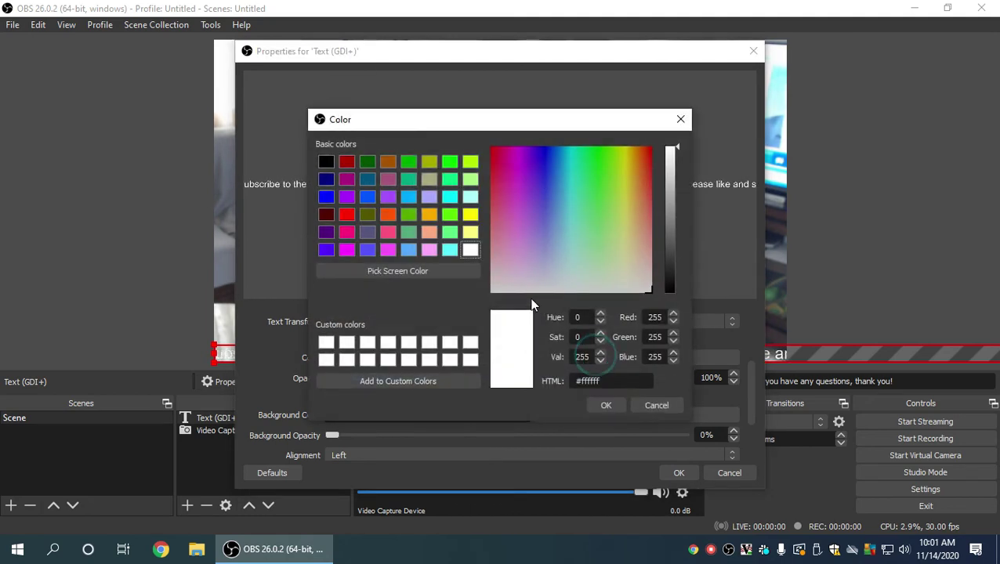
{"action": "left_click", "coordinate": [326, 162]}
{"action": "left_click", "coordinate": [600, 405]}
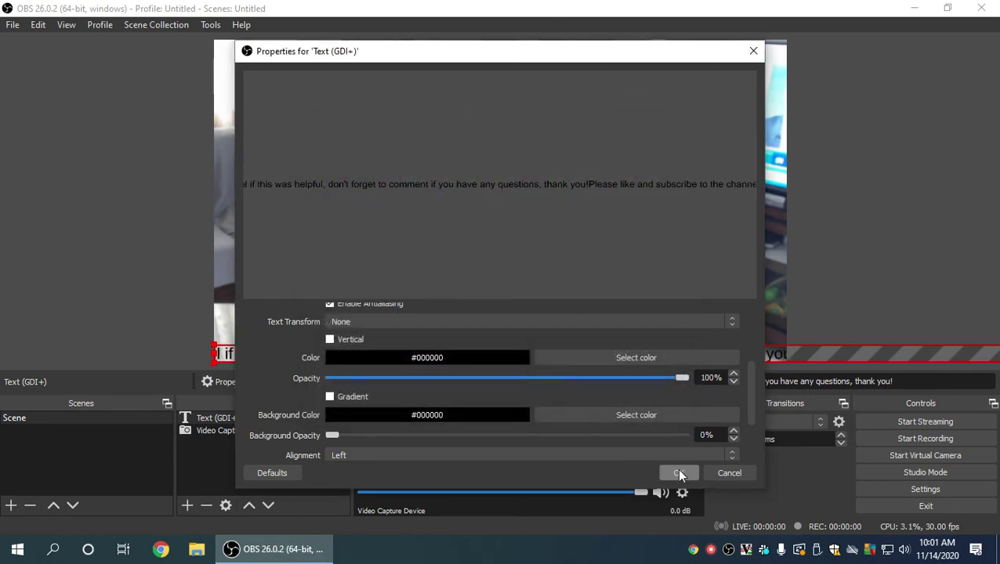
{"action": "left_click", "coordinate": [678, 472]}
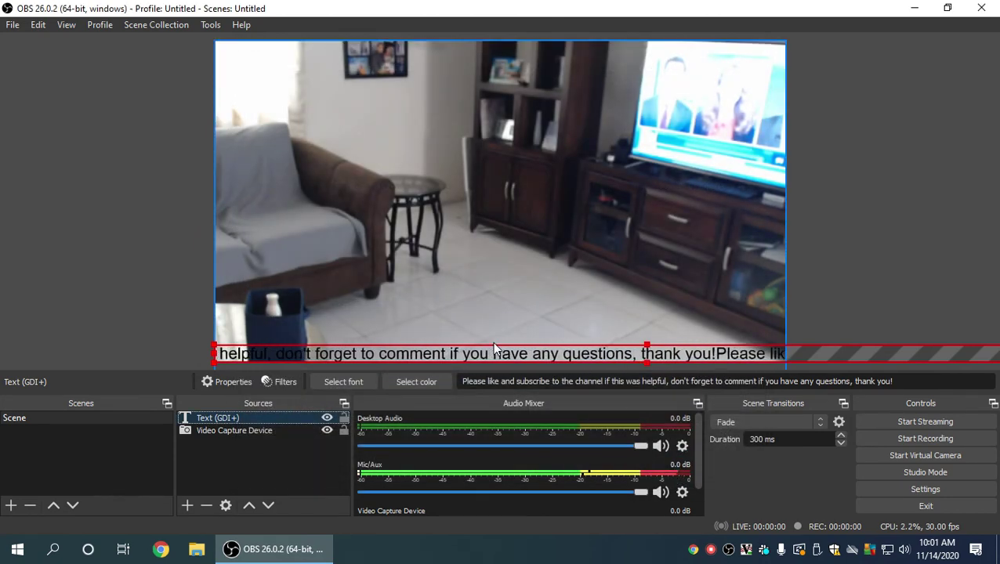
Add a #d1d1d1 Color Source sized 1920×60 and select the bar in the preview.
{"action": "left_click", "coordinate": [229, 477]}
{"action": "left_click", "coordinate": [189, 505]}
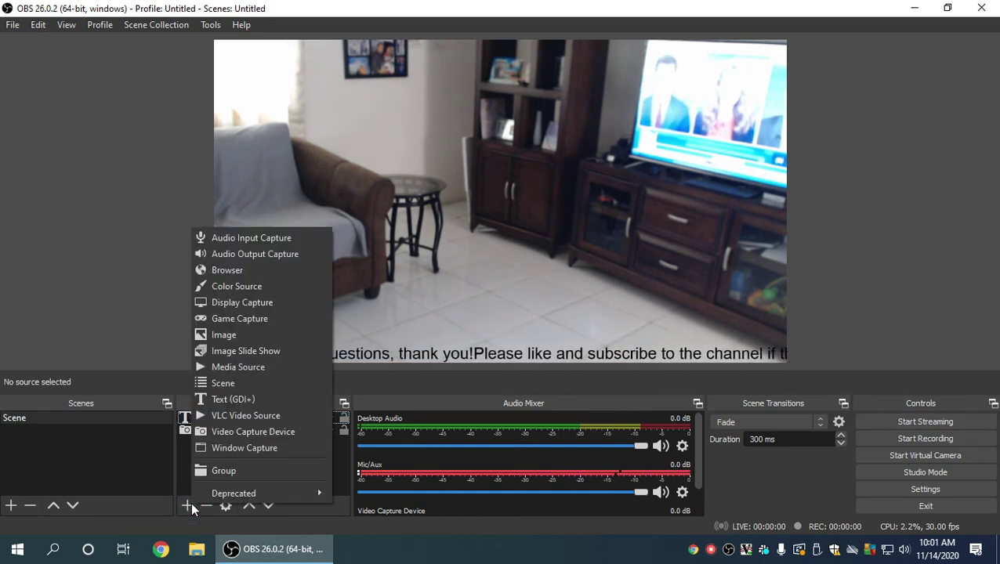
{"action": "left_click", "coordinate": [232, 286]}
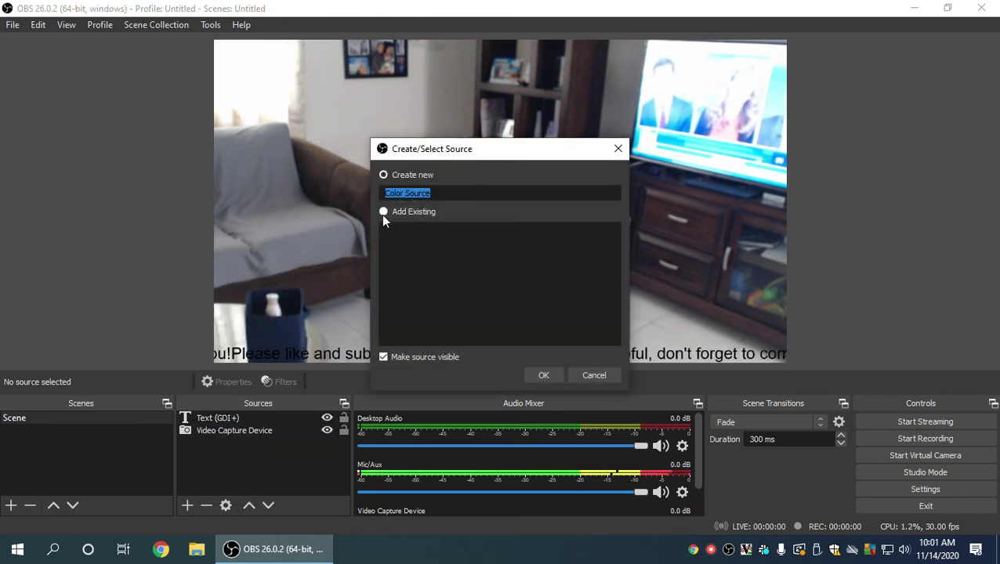
{"action": "left_click", "coordinate": [535, 376]}
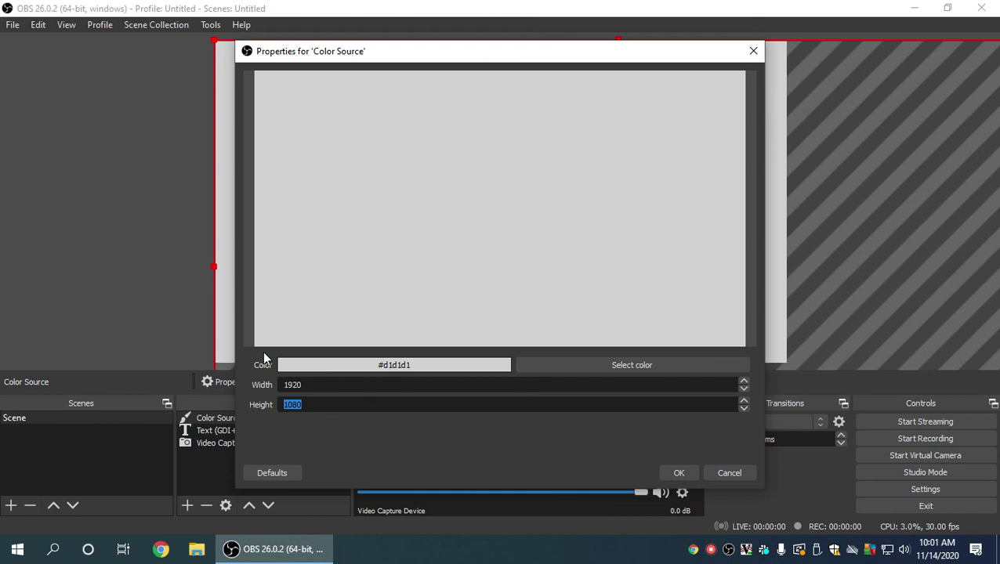
{"action": "type", "text": "60"}
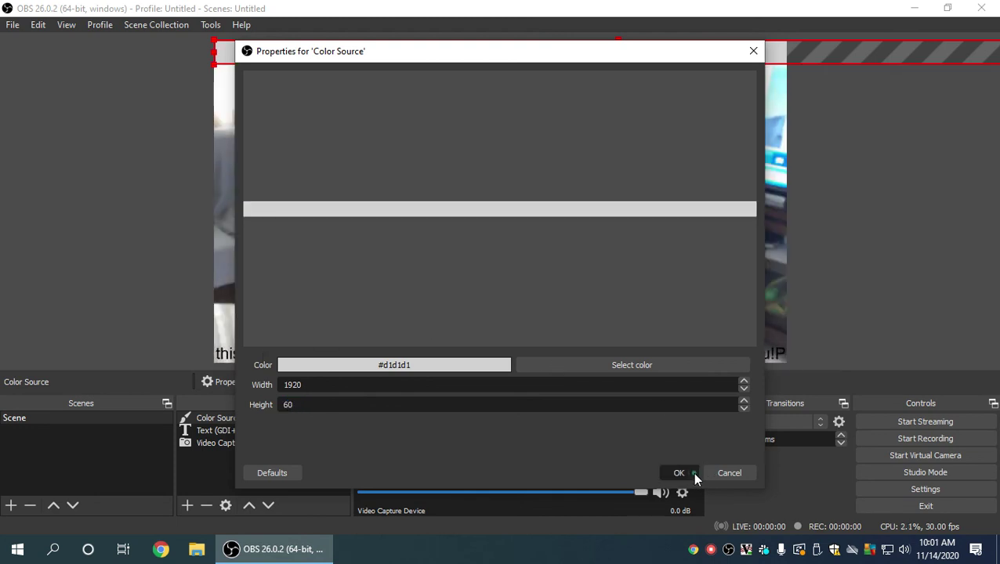
{"action": "left_click", "coordinate": [693, 474]}
{"action": "left_click", "coordinate": [491, 65]}
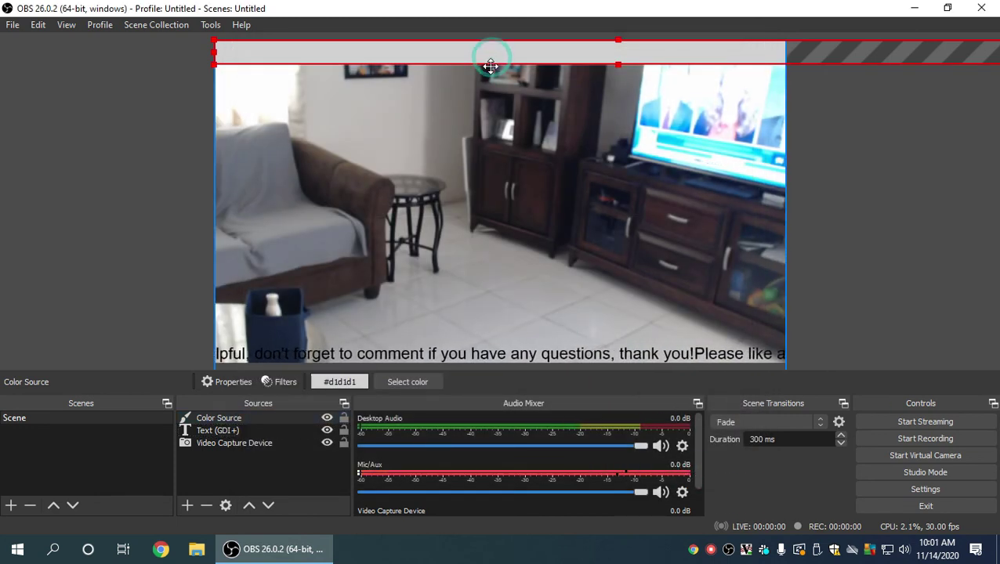
Move the light grey Color Source bar to the canvas bottom and stack Text (GDI+) above it in Sources.
{"action": "left_click_drag", "start_coordinate": [491, 65], "coordinate": [421, 352]}
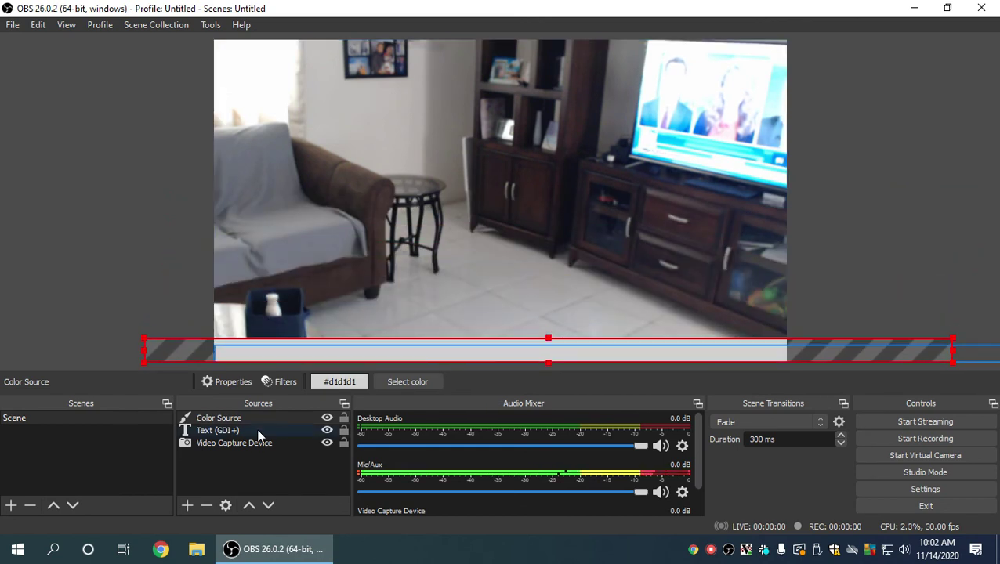
{"action": "left_click", "coordinate": [220, 432]}
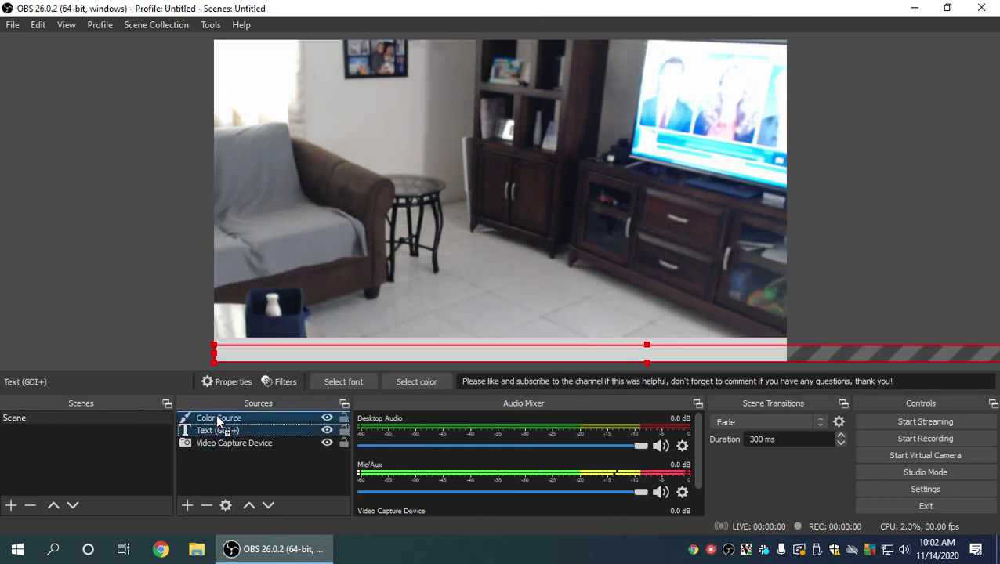
{"action": "left_click_drag", "start_coordinate": [219, 432], "coordinate": [217, 420]}
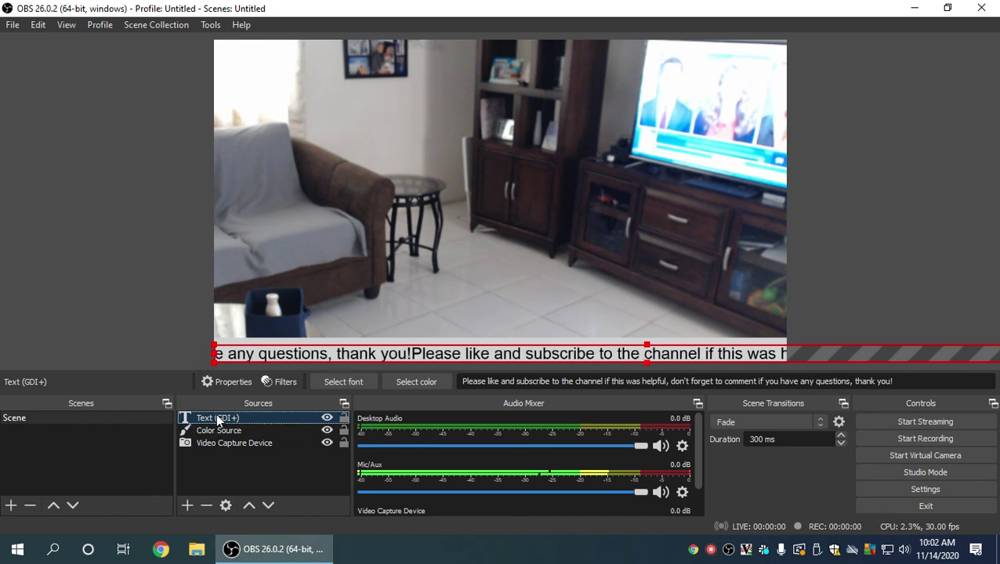
Select the scrolling text in the preview, then the webcam source.
{"action": "left_click", "coordinate": [410, 236]}
{"action": "left_click", "coordinate": [511, 351]}
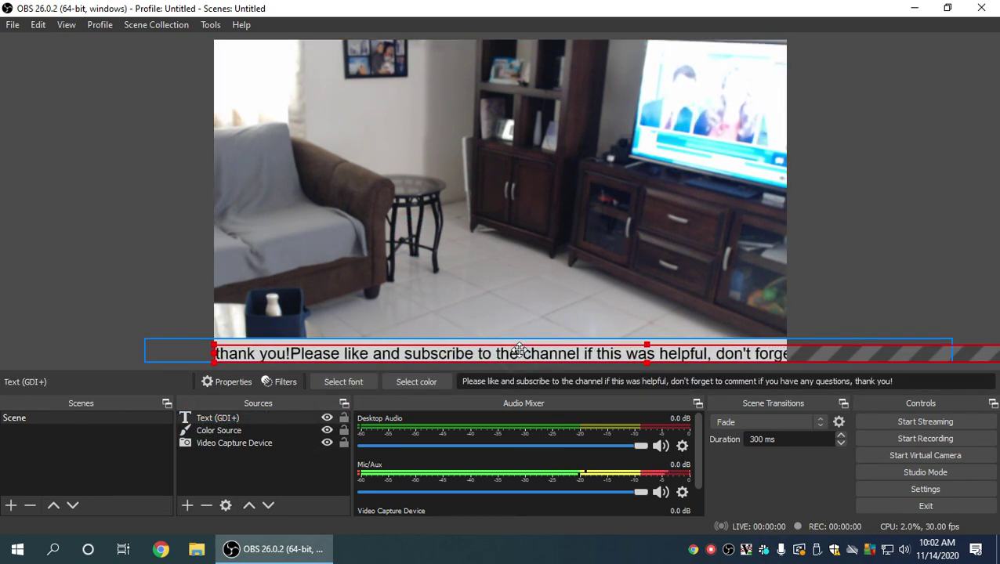
{"action": "left_click", "coordinate": [250, 443]}
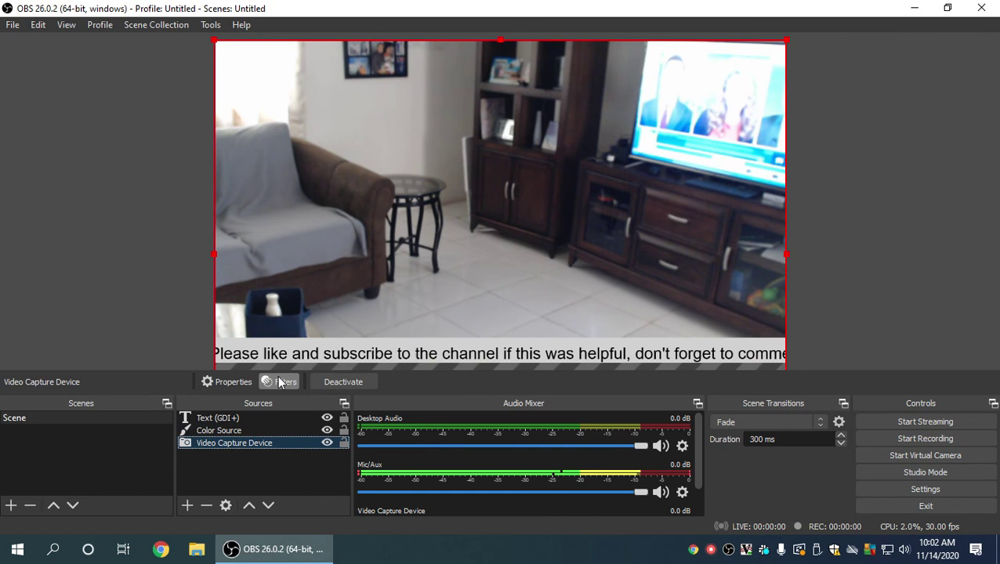
{"action": "left_click", "coordinate": [149, 222]}
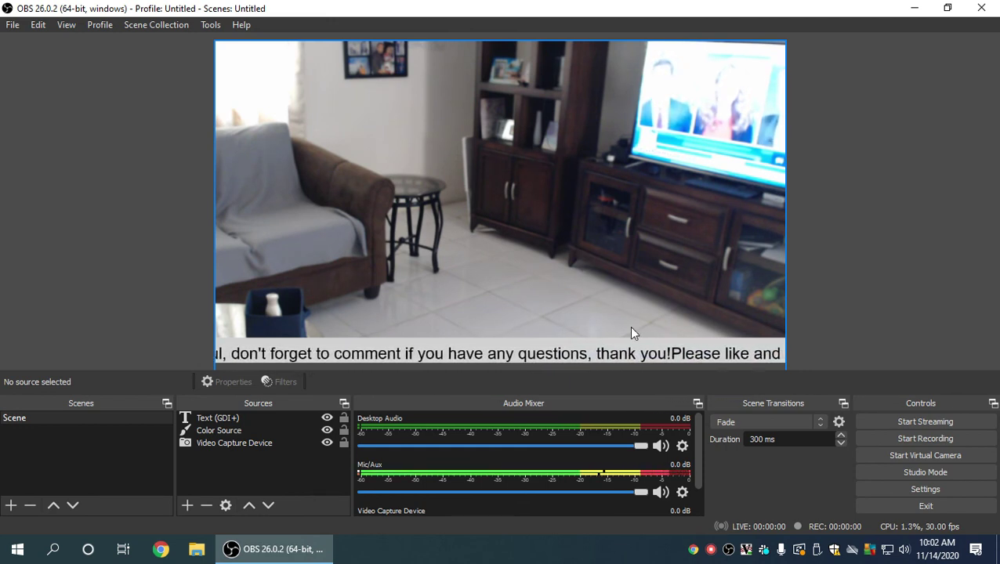
{"action": "left_click", "coordinate": [665, 559]}
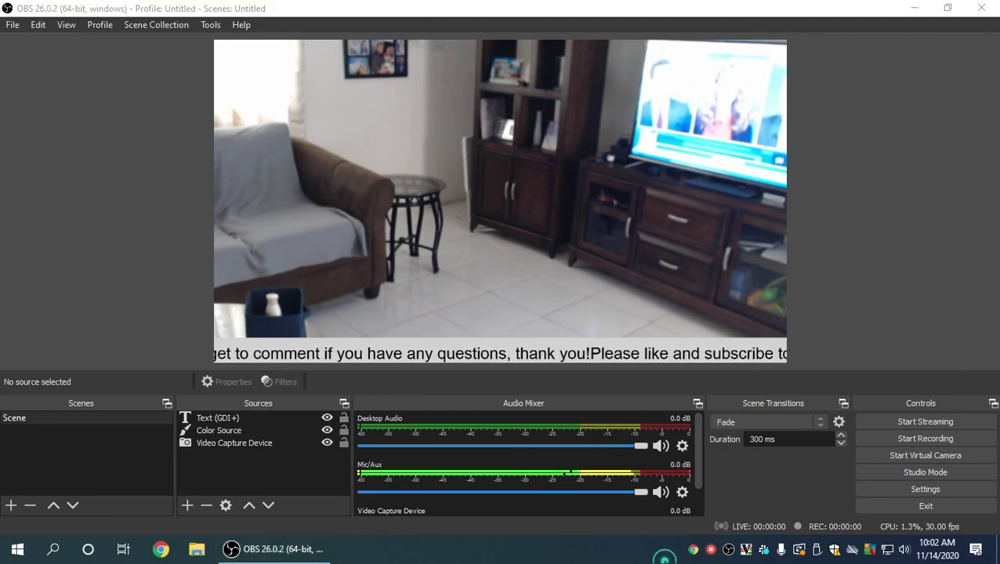